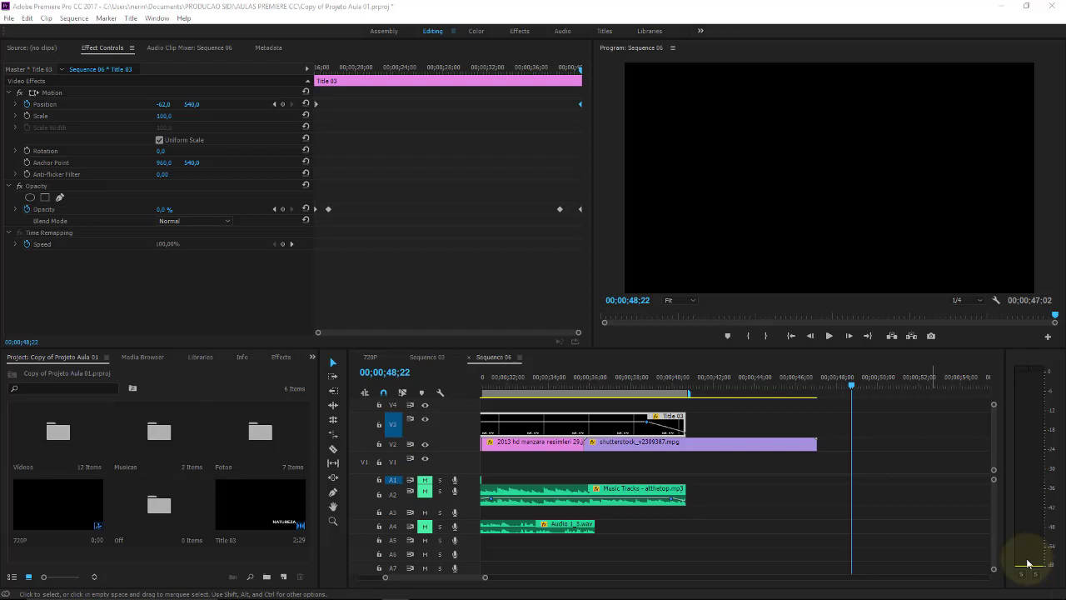
Open the new-title options, then dismiss them and select Title 03
{"action": "left_click", "coordinate": [134, 20]}
{"action": "mouse_move", "coordinate": [134, 54]}
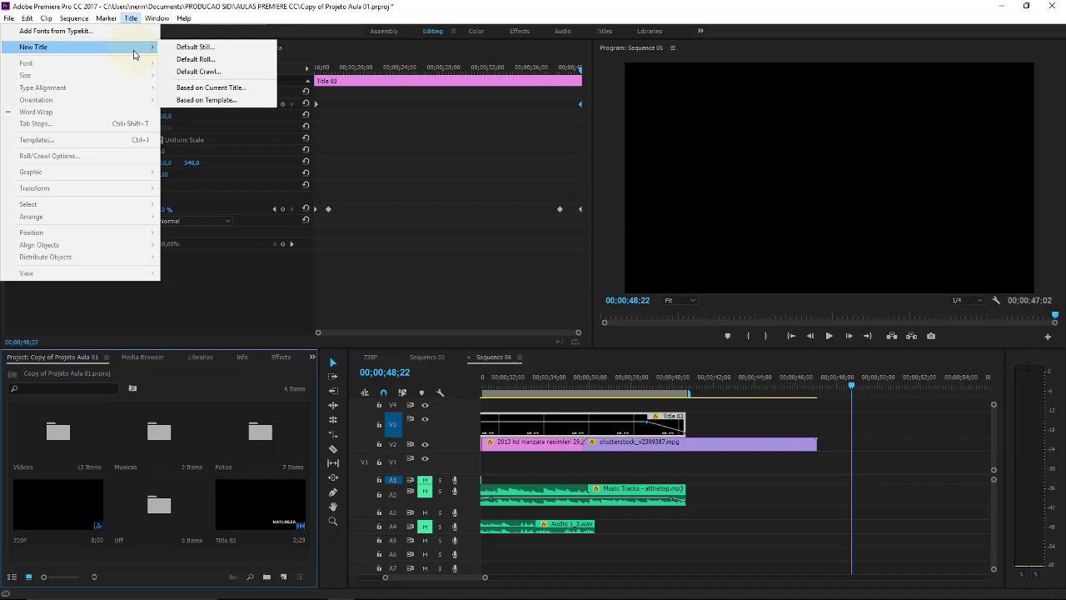
{"action": "left_click", "coordinate": [255, 501]}
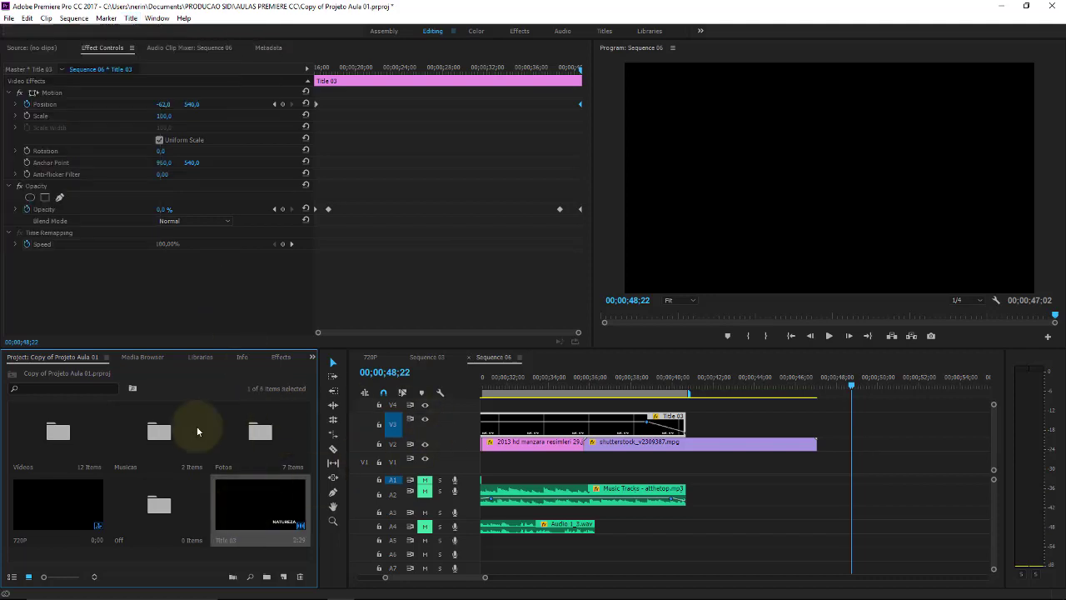
Move the playhead to 00;00;07;03, where IMAGENS VIDA appears, and select the 720P item
{"action": "left_click_drag", "start_coordinate": [433, 577], "coordinate": [408, 577]}
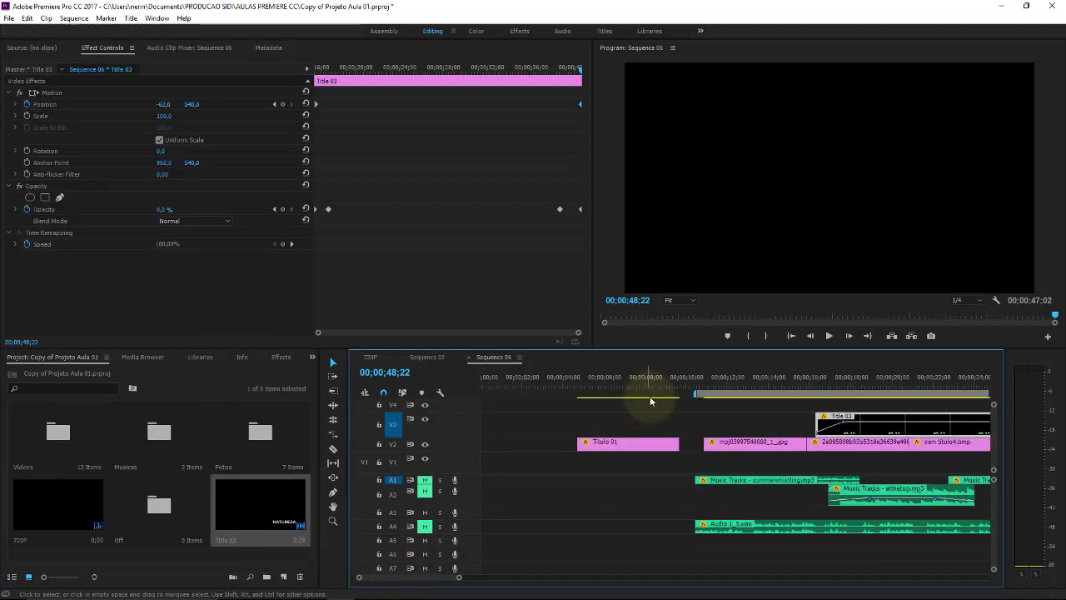
{"action": "left_click", "coordinate": [627, 384]}
{"action": "left_click", "coordinate": [83, 501]}
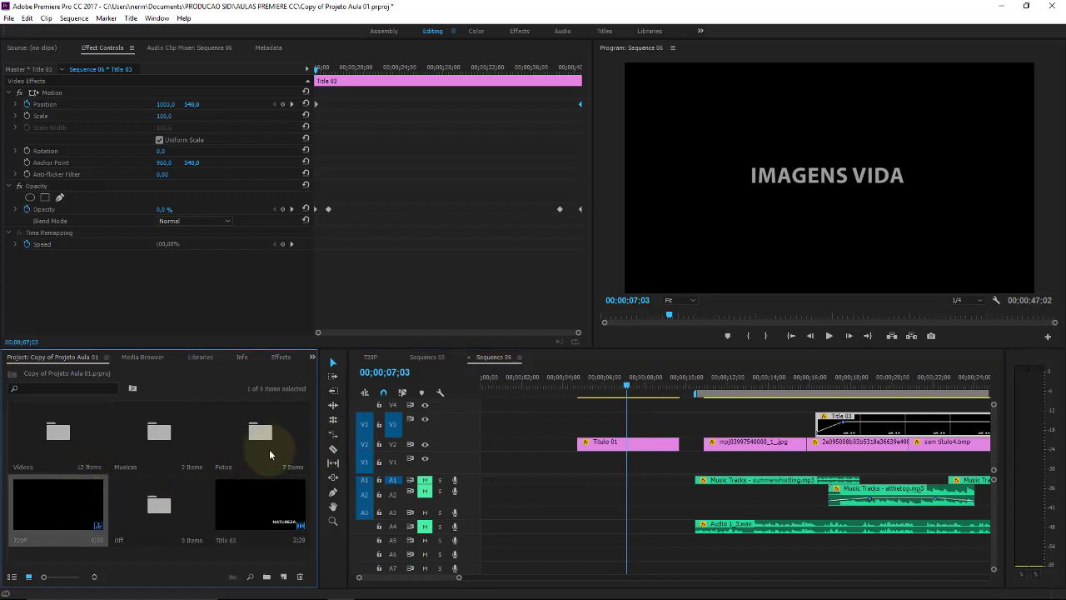
Open the Videos bin and load Titulo 01 into the Legacy Titler
{"action": "double_click", "coordinate": [67, 422]}
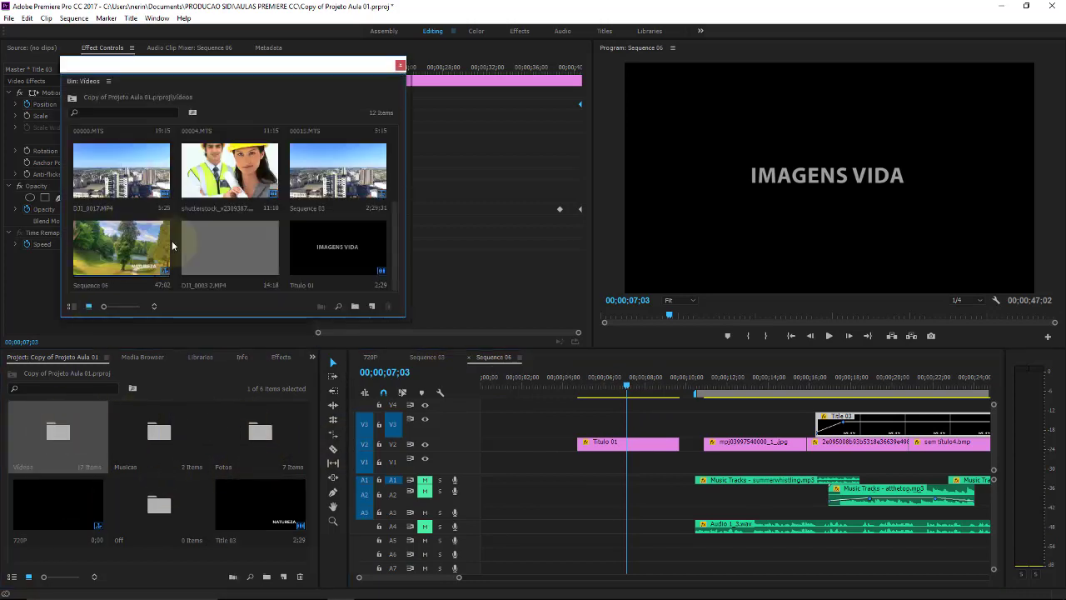
{"action": "left_click", "coordinate": [345, 255]}
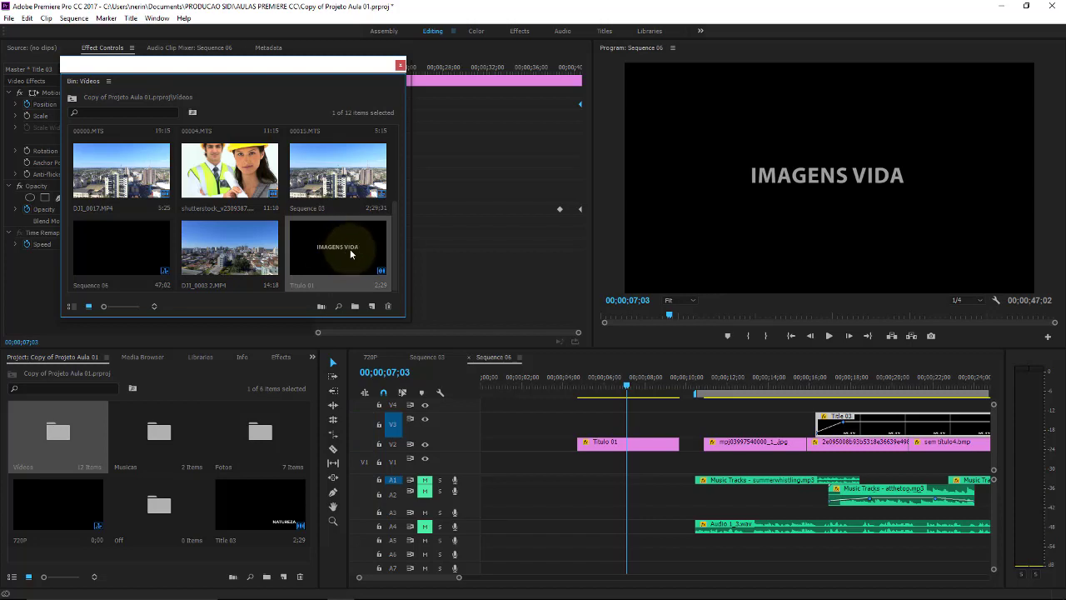
{"action": "left_click_drag", "start_coordinate": [345, 64], "coordinate": [279, 141]}
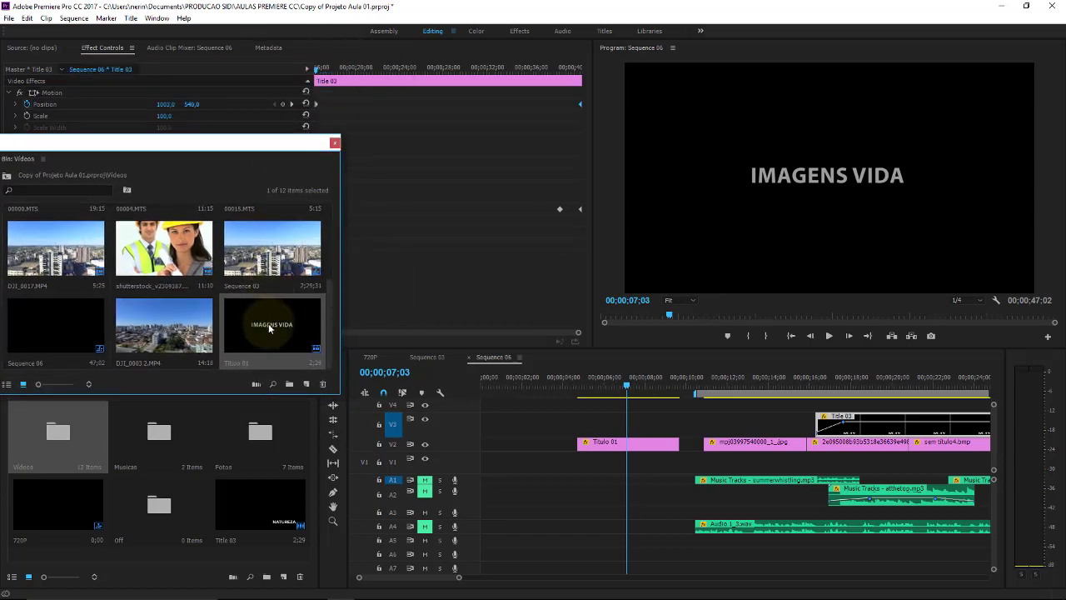
{"action": "double_click", "coordinate": [268, 329]}
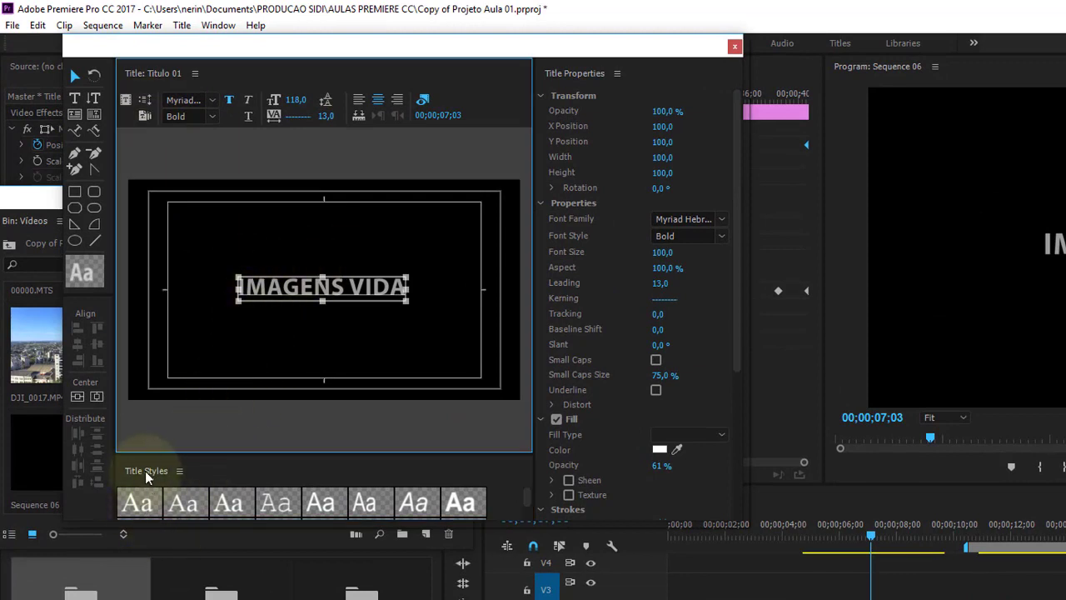
Apply the Times New Roman Regular preset, then widen the Titler so all preset styles show
{"action": "left_click", "coordinate": [142, 508]}
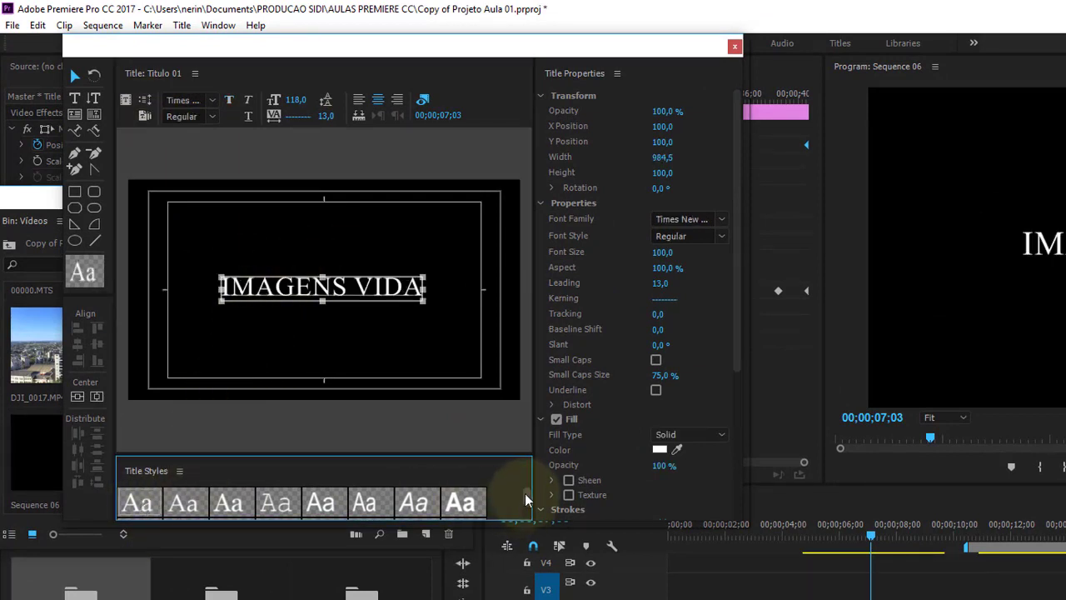
{"action": "scroll", "coordinate": [524, 493], "scroll_direction": "down", "scroll_amount": 1}
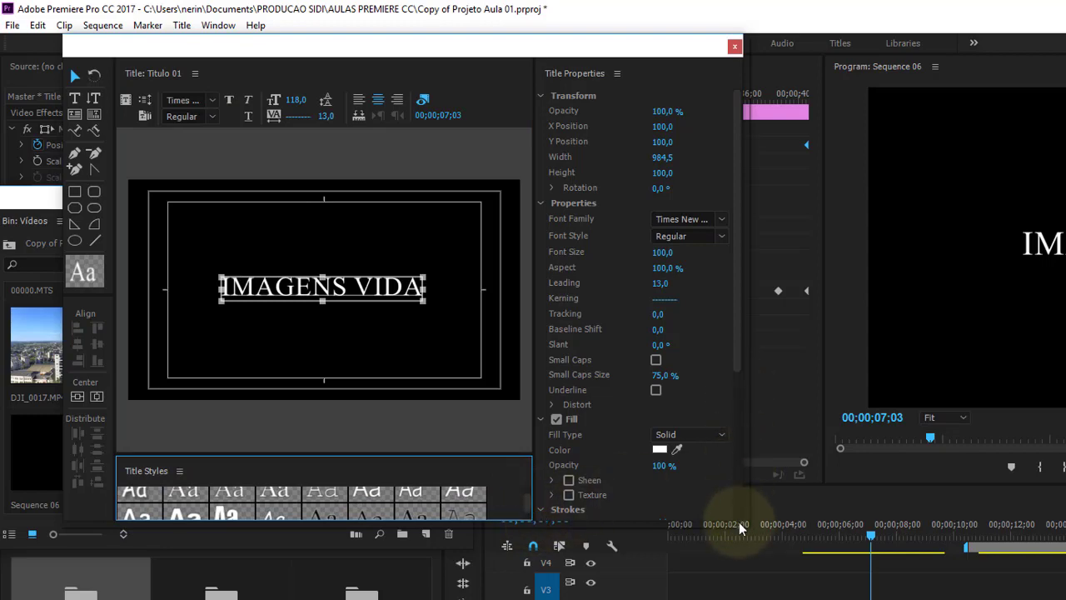
{"action": "left_click_drag", "start_coordinate": [743, 517], "coordinate": [923, 524]}
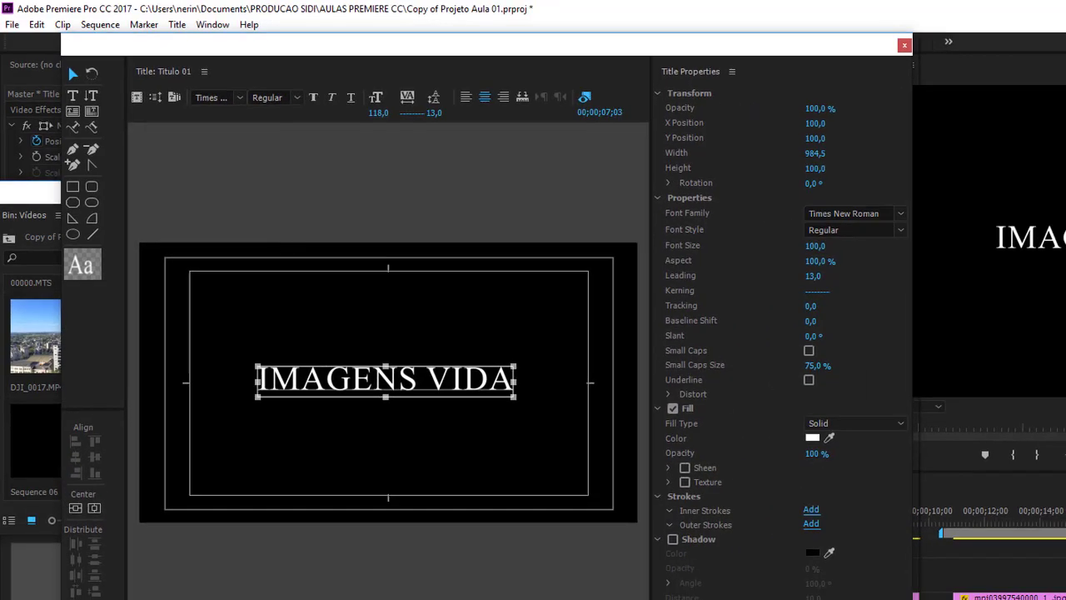
{"action": "left_click_drag", "start_coordinate": [512, 558], "coordinate": [477, 399]}
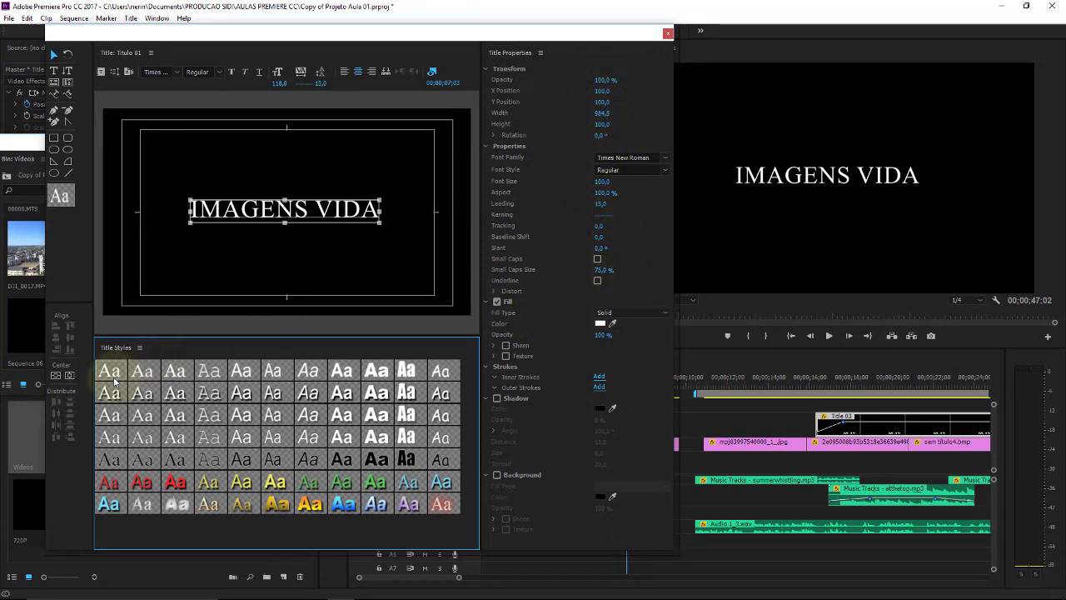
Preview first-row presets on the title: Palatino Linotype, monospace, Arial, Arial Narrow, italic, bold, Arial Black
{"action": "left_click", "coordinate": [176, 371]}
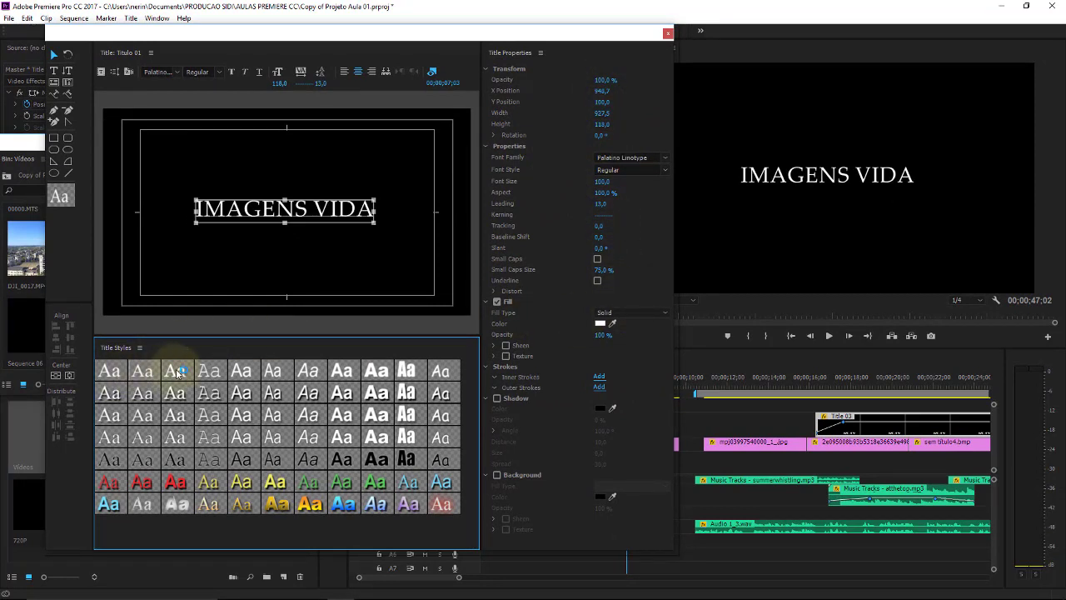
{"action": "left_click", "coordinate": [206, 372]}
{"action": "left_click", "coordinate": [241, 372]}
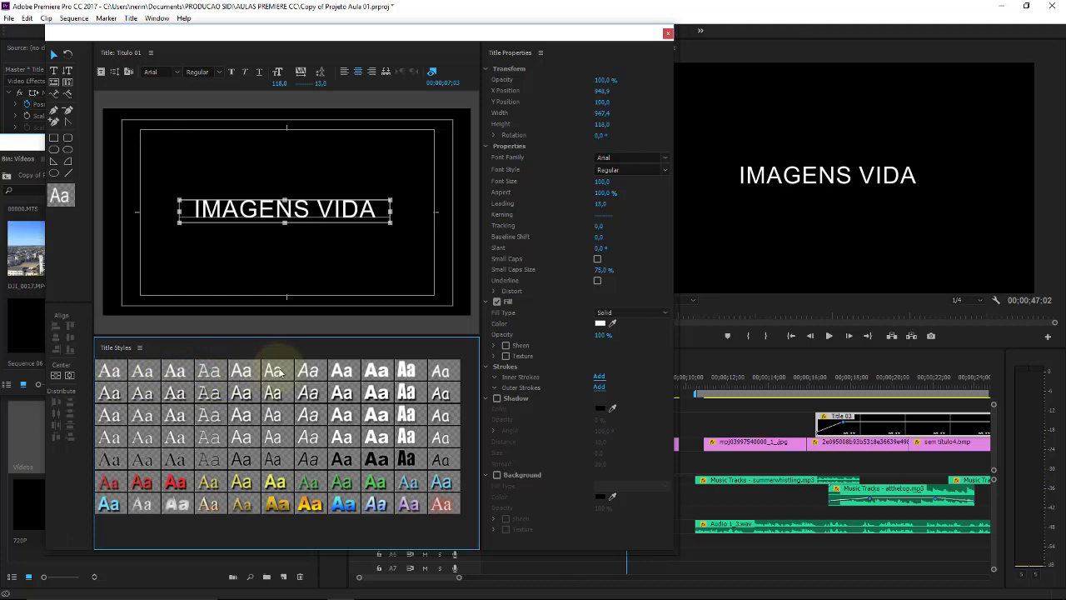
{"action": "left_click", "coordinate": [277, 371]}
{"action": "left_click", "coordinate": [310, 372]}
{"action": "left_click", "coordinate": [342, 372]}
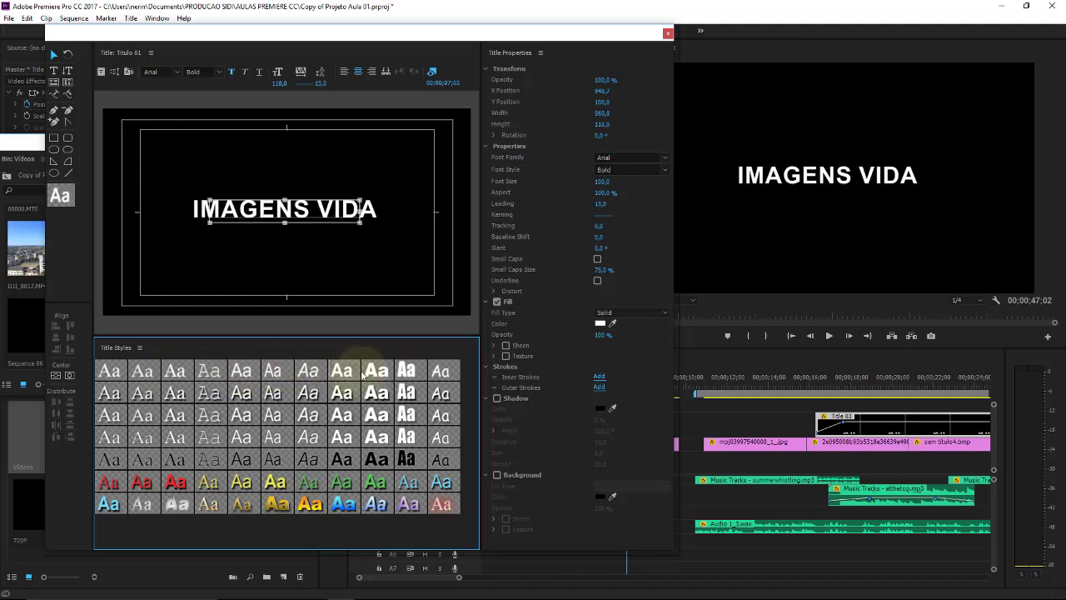
{"action": "left_click", "coordinate": [375, 372]}
Try Impact and second-row presets, settling on Courier New with a drop shadow
{"action": "left_click", "coordinate": [409, 370]}
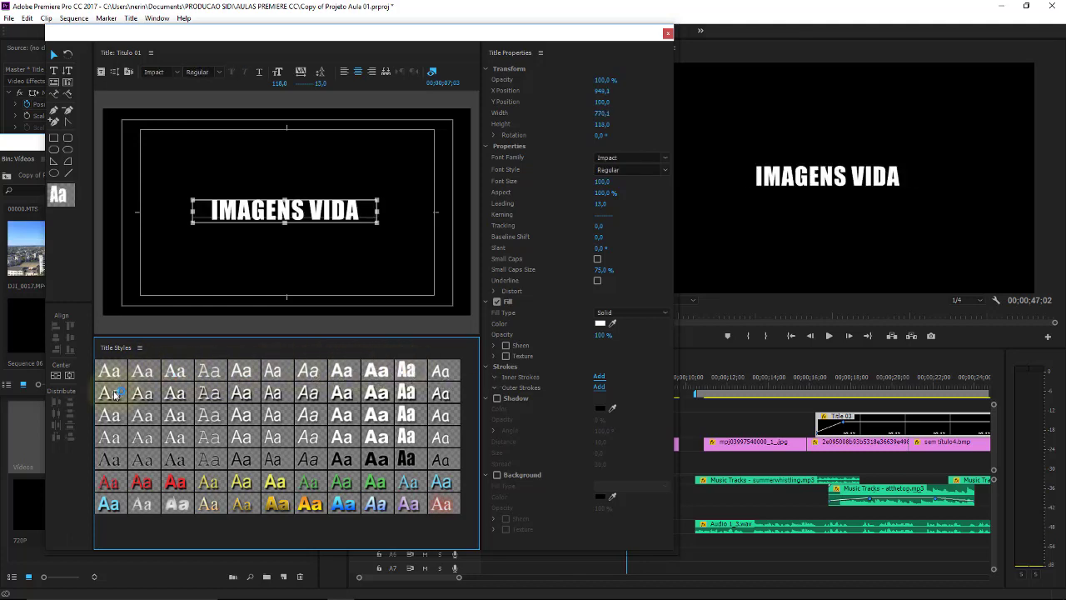
{"action": "left_click", "coordinate": [114, 394]}
{"action": "left_click", "coordinate": [143, 392]}
{"action": "left_click", "coordinate": [209, 392]}
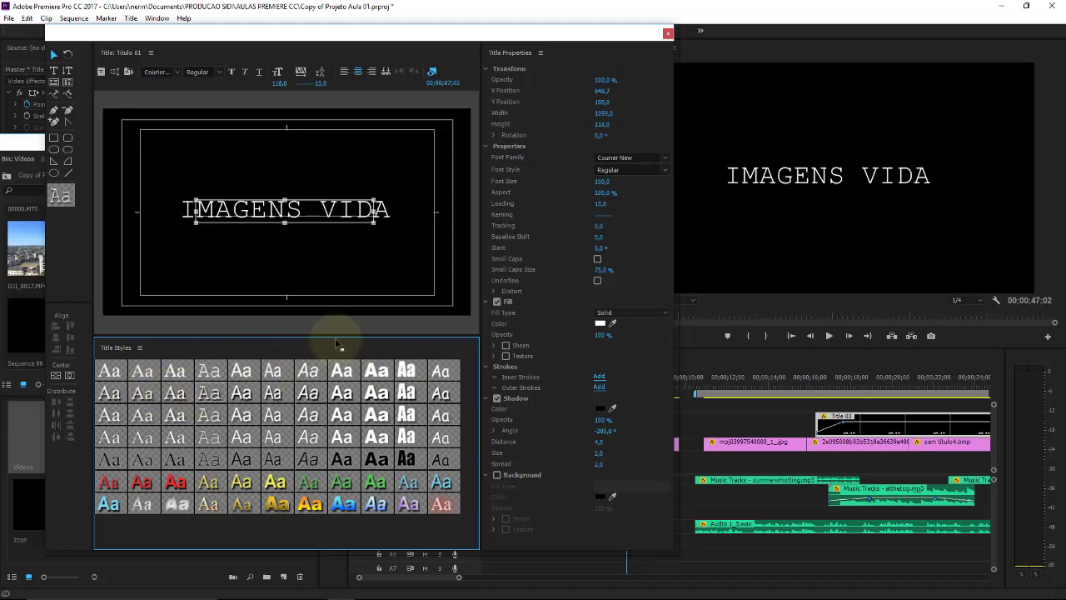
{"action": "left_click_drag", "start_coordinate": [585, 51], "coordinate": [420, 124]}
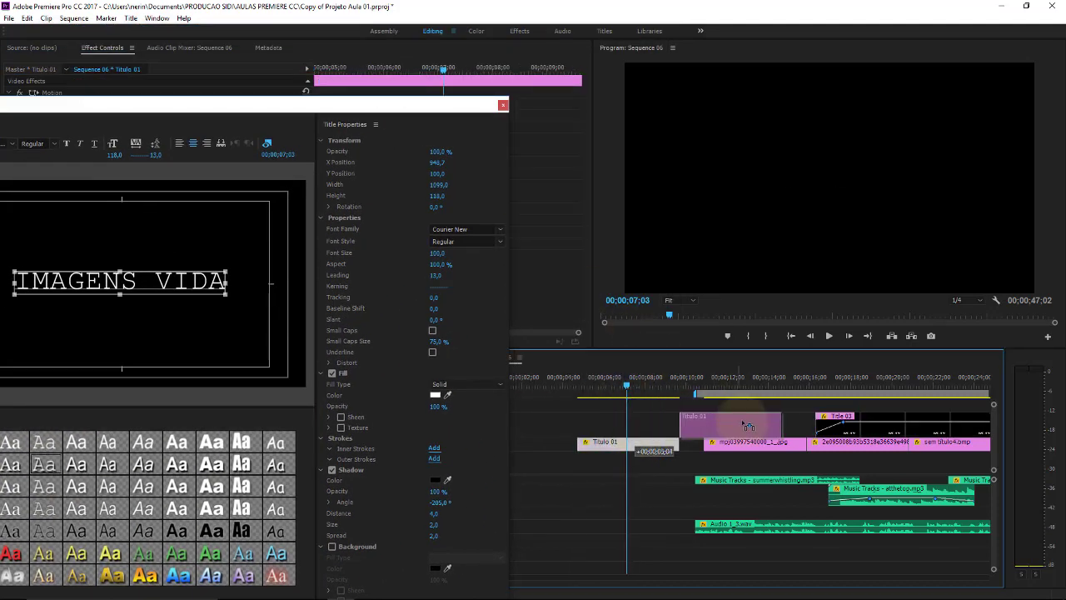
Move Titulo 01 from V2 to V3 and park the playhead at 00;00;12;24
{"action": "left_click_drag", "start_coordinate": [636, 444], "coordinate": [755, 420]}
{"action": "left_click", "coordinate": [746, 386]}
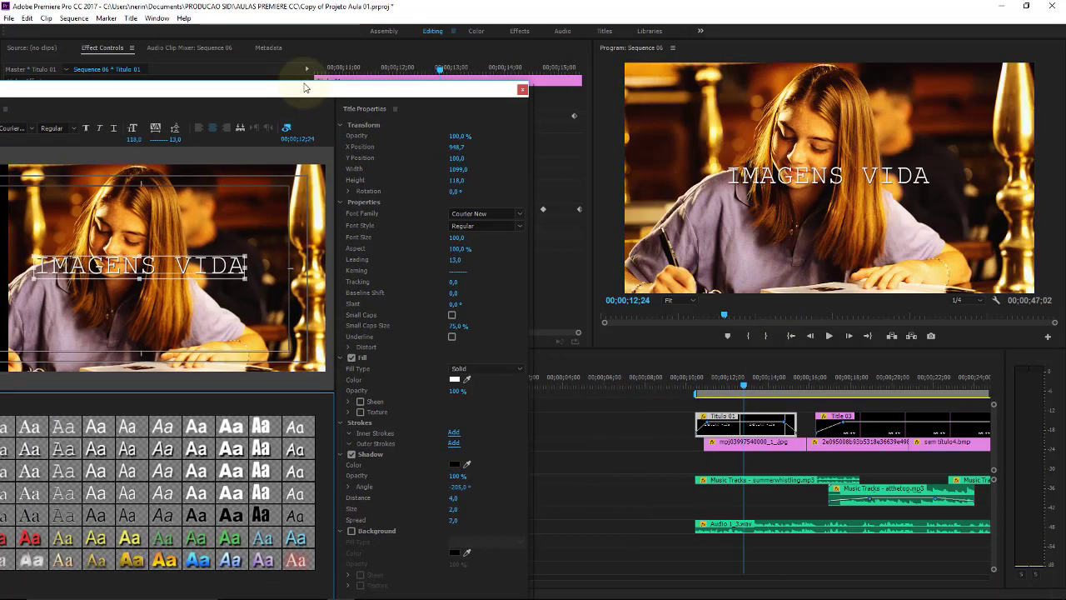
{"action": "left_click_drag", "start_coordinate": [268, 105], "coordinate": [330, 63]}
Preview Arial, bold white Impact and soft-shadow Times New Roman presets over the footage
{"action": "left_click", "coordinate": [171, 424]}
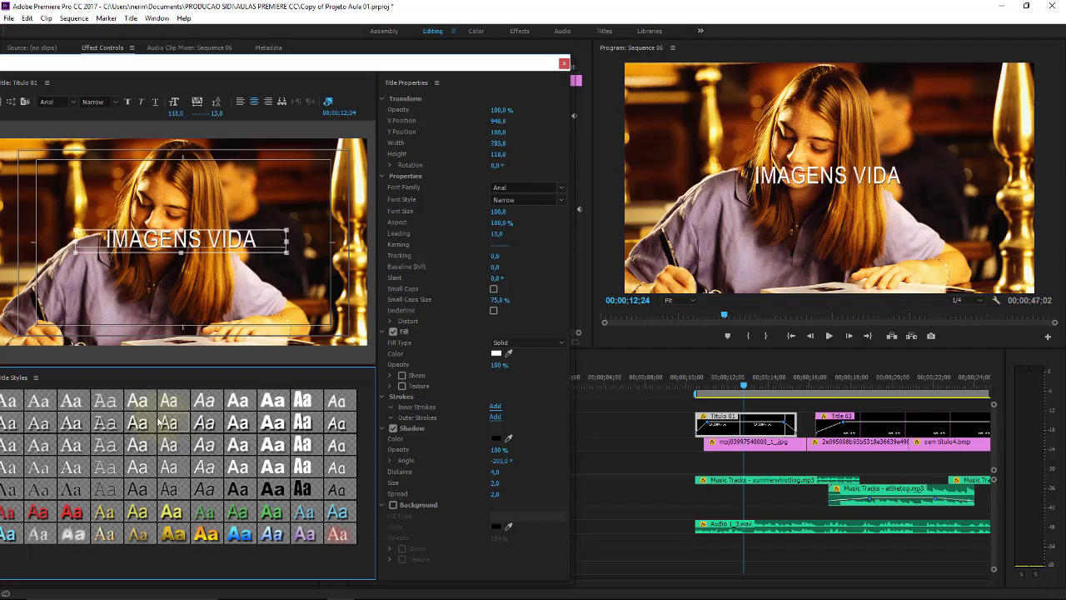
{"action": "left_click", "coordinate": [138, 423]}
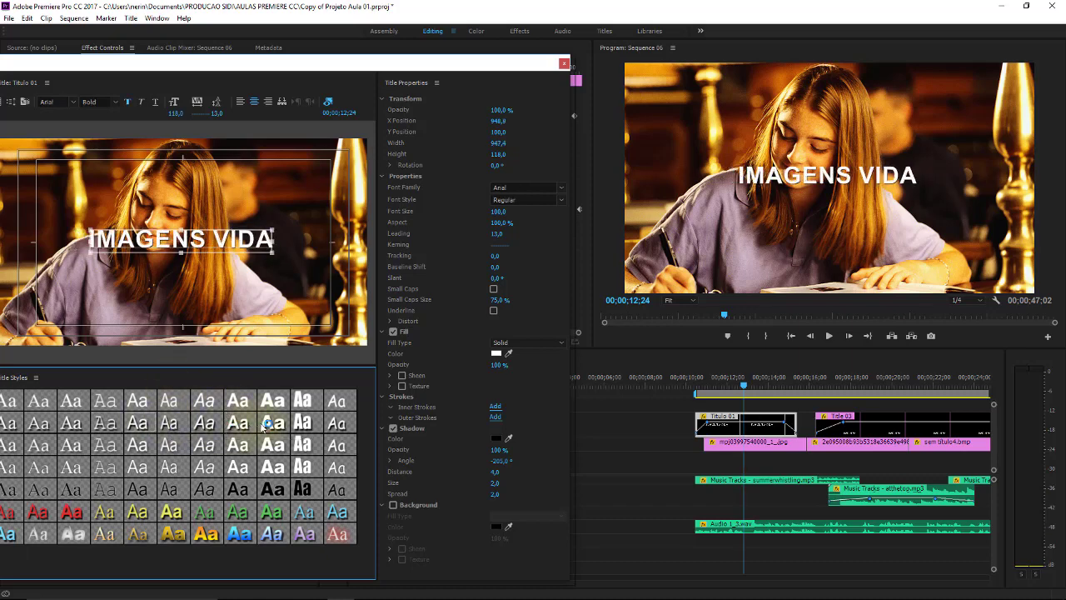
{"action": "left_click", "coordinate": [272, 423]}
{"action": "left_click", "coordinate": [302, 423]}
{"action": "left_click", "coordinate": [337, 424]}
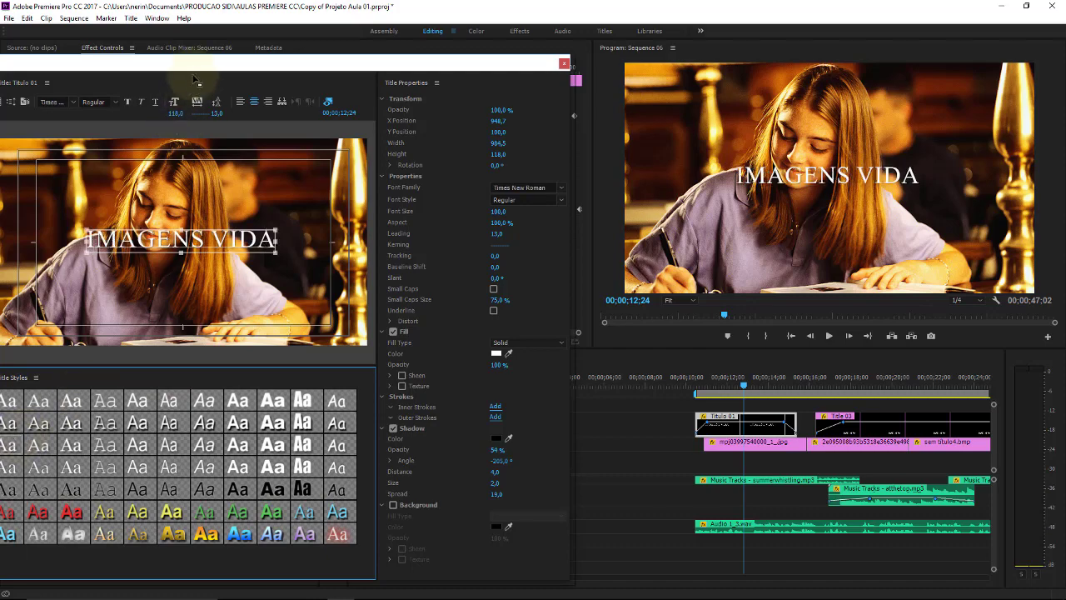
{"action": "left_click_drag", "start_coordinate": [194, 63], "coordinate": [241, 33]}
Try outlined Palatino, black Impact, red Arial Bold and yellow Times, ending on silver-gradient Arial Black
{"action": "left_click", "coordinate": [83, 459]}
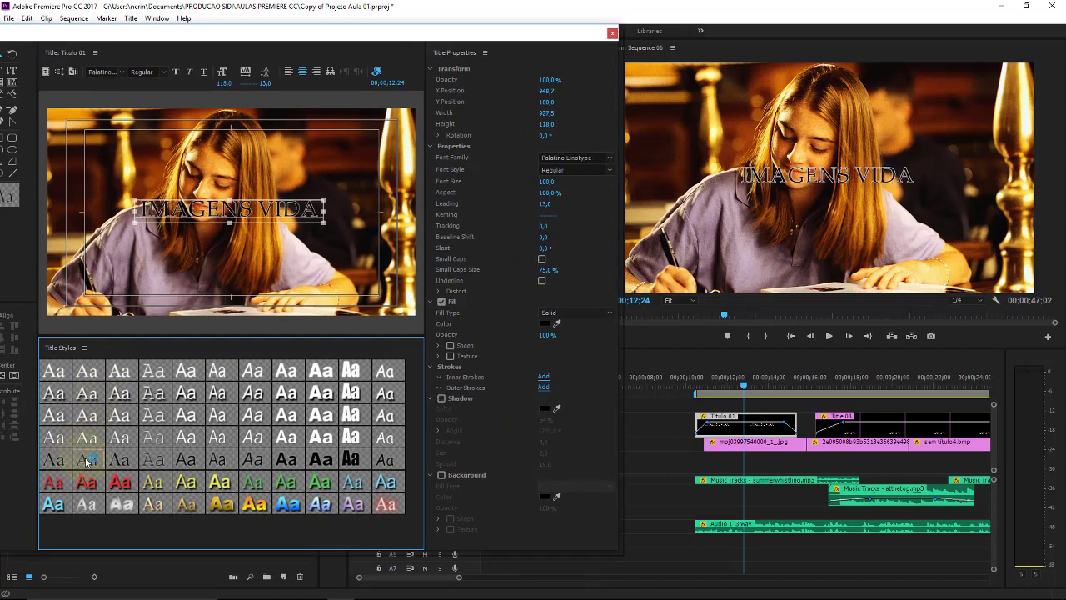
{"action": "left_click", "coordinate": [285, 459]}
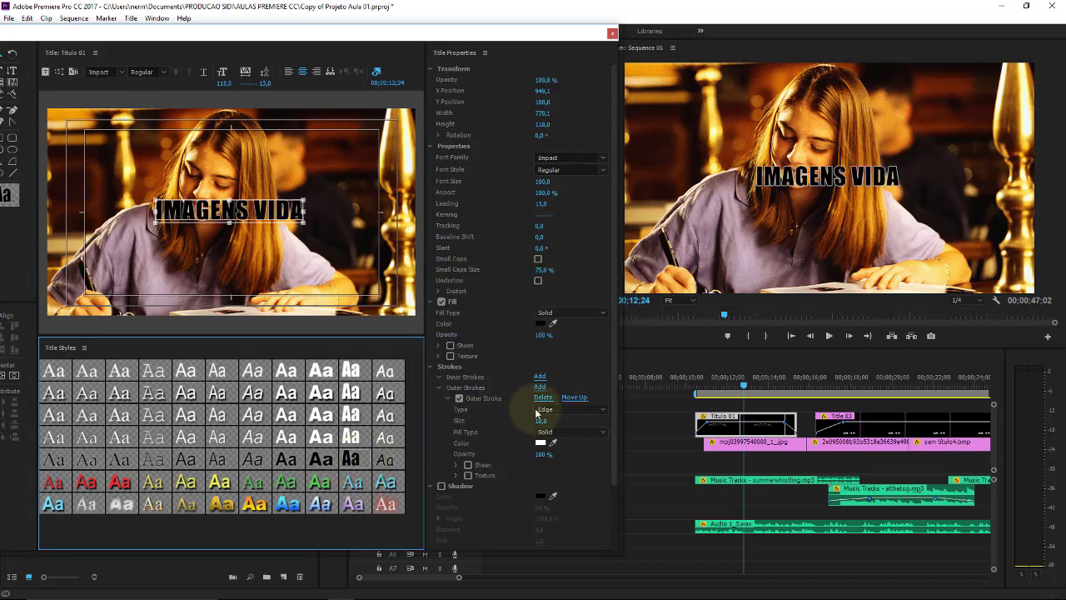
{"action": "left_click", "coordinate": [110, 488]}
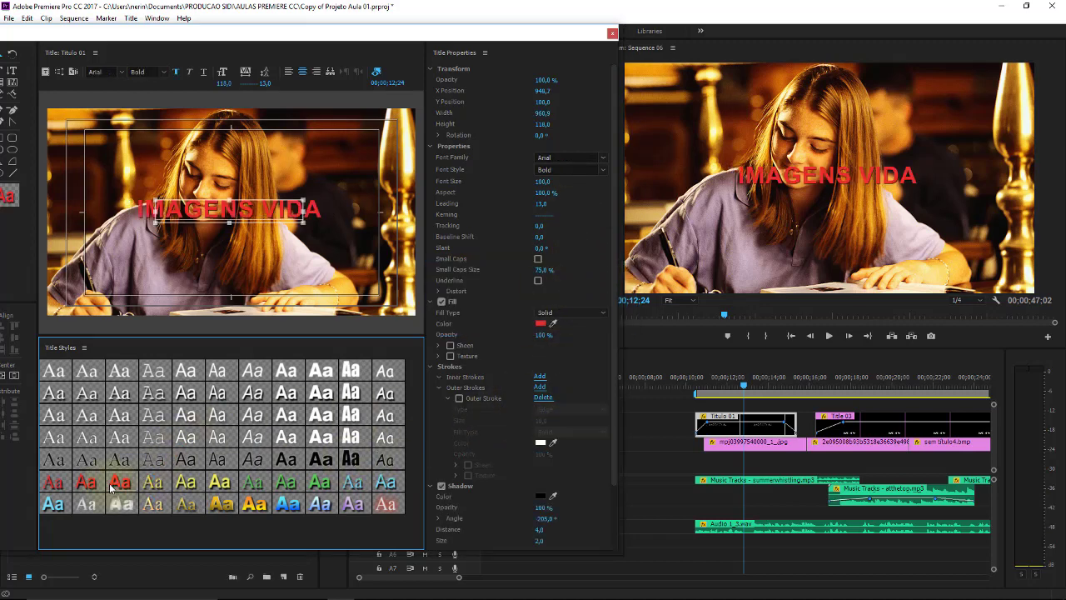
{"action": "left_click", "coordinate": [161, 486]}
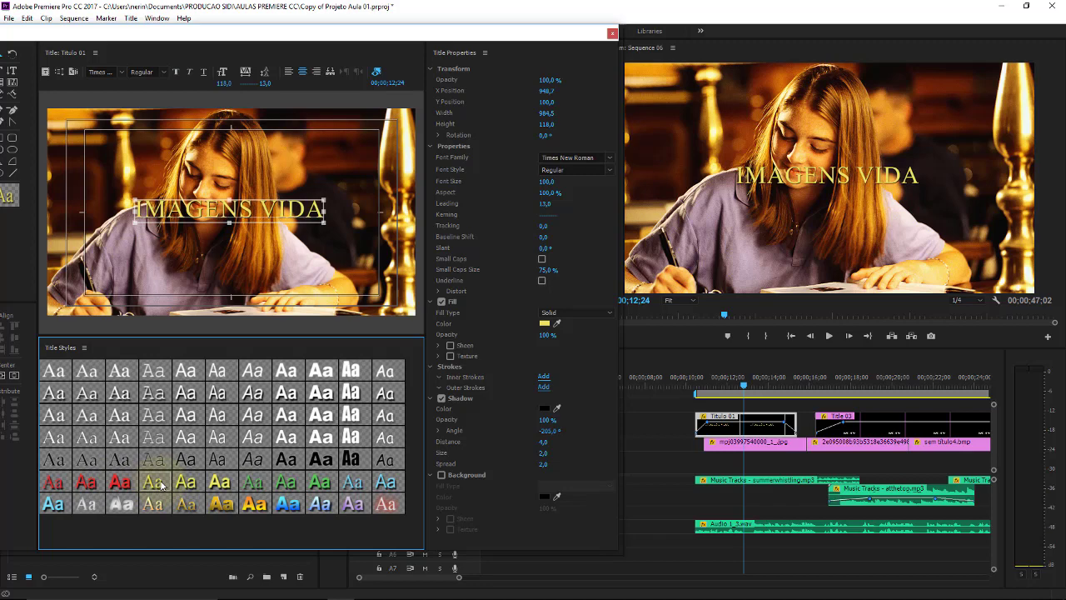
{"action": "left_click", "coordinate": [121, 504]}
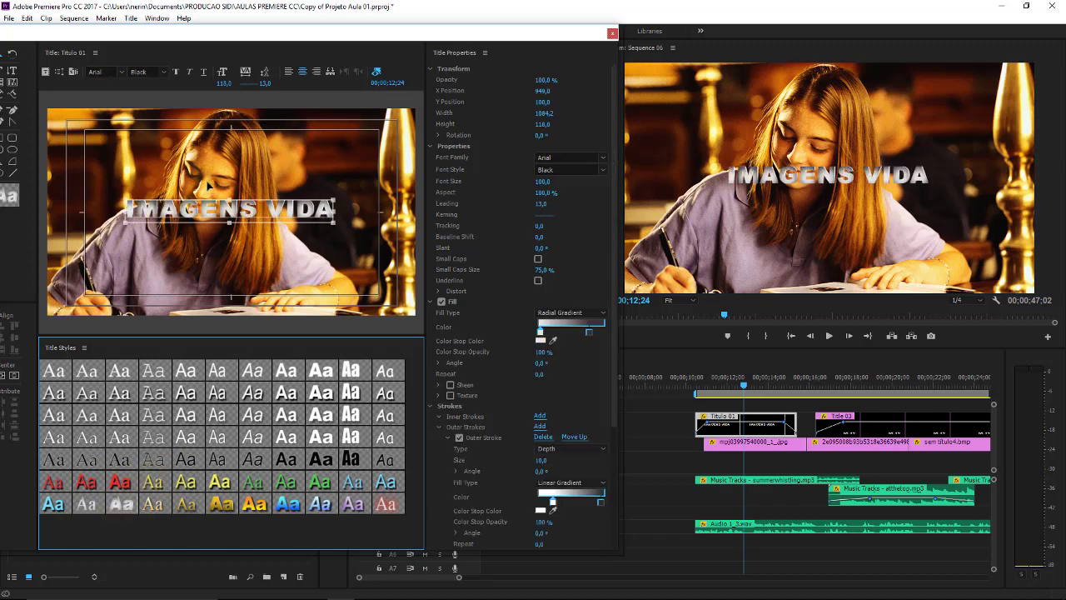
Try blue Arial Bold, silver Arial Black, cream Times New Roman and silver radial-gradient presets
{"action": "left_click", "coordinate": [119, 504]}
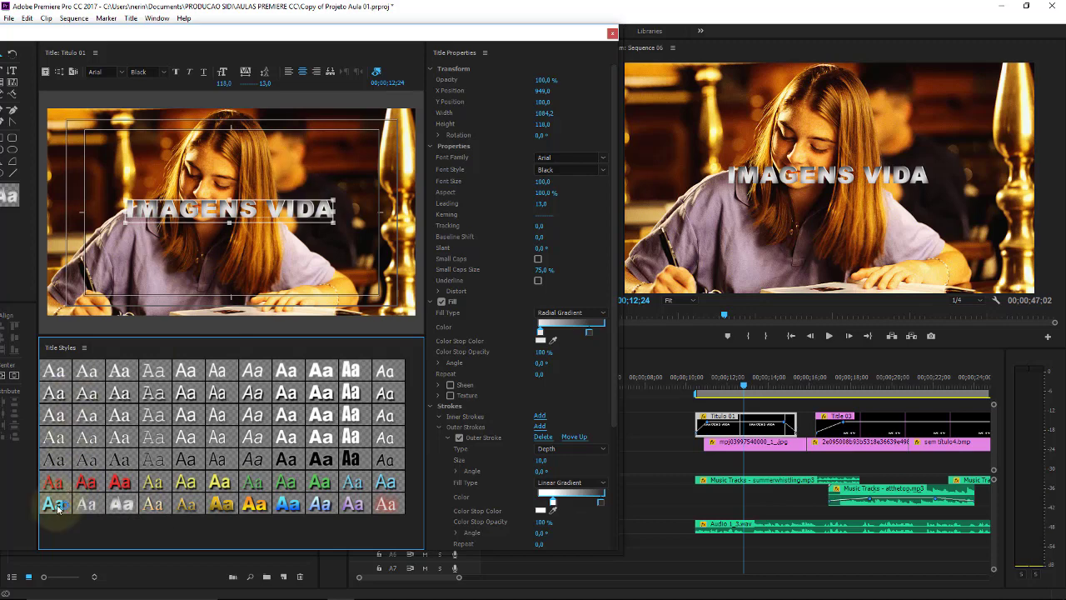
{"action": "left_click", "coordinate": [55, 505]}
{"action": "left_click", "coordinate": [126, 505]}
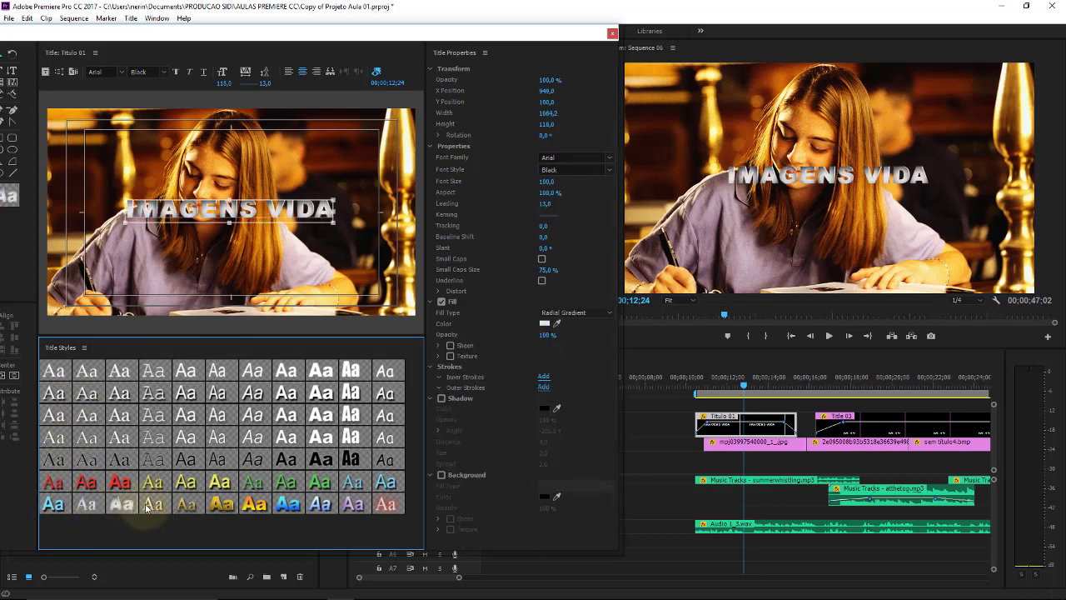
{"action": "left_click", "coordinate": [88, 508]}
{"action": "left_click", "coordinate": [92, 510]}
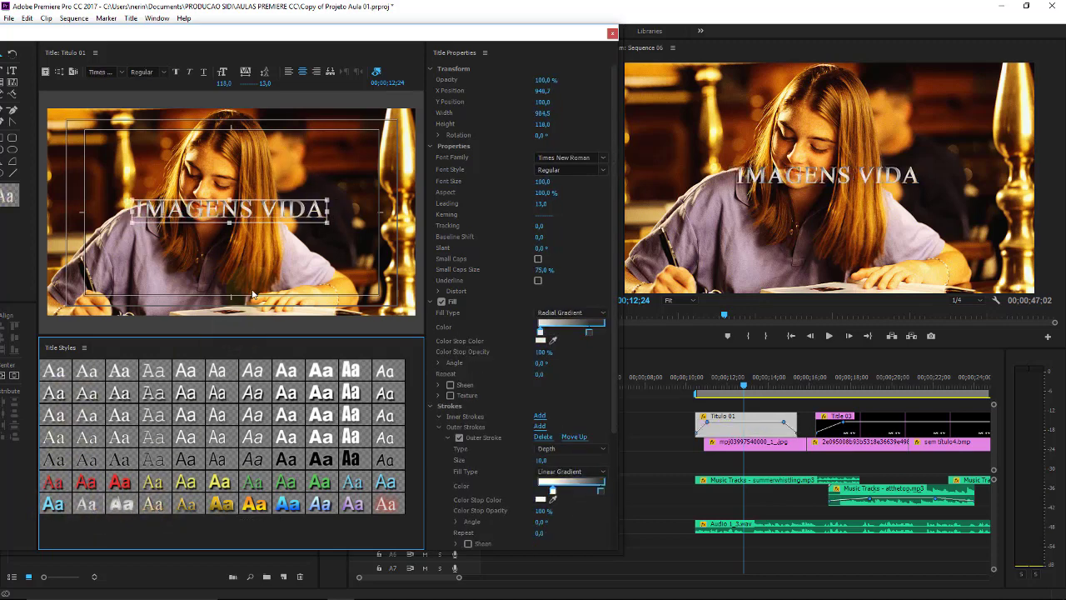
{"action": "left_click", "coordinate": [116, 506]}
{"action": "left_click", "coordinate": [153, 507]}
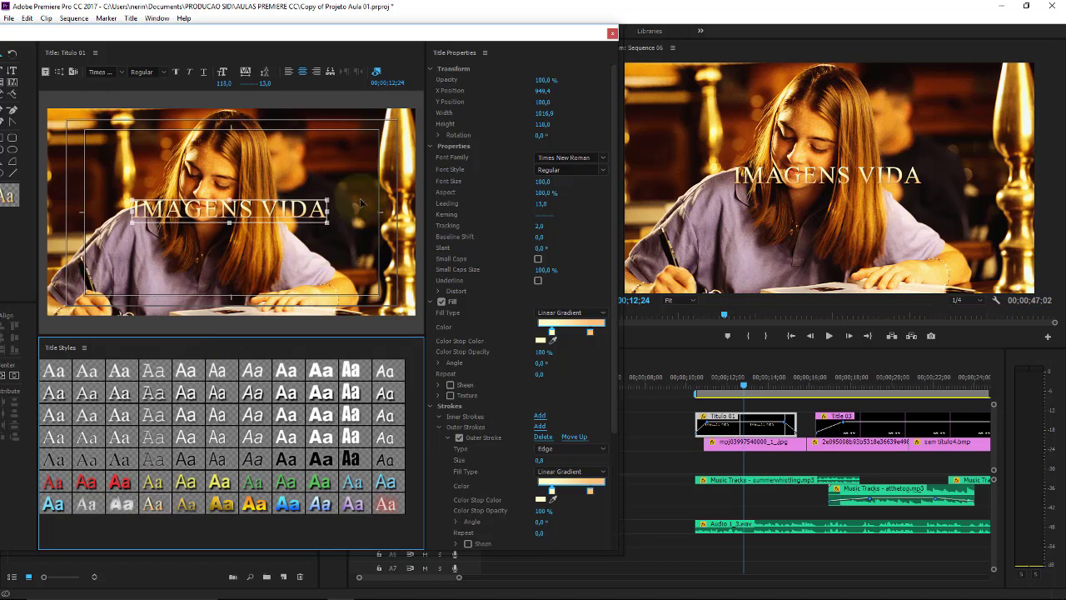
Apply gold, yellow-orange, blue and lavender gradient presets, ending on pale Times New Roman four-colour gradient
{"action": "left_click", "coordinate": [221, 504]}
{"action": "left_click", "coordinate": [253, 506]}
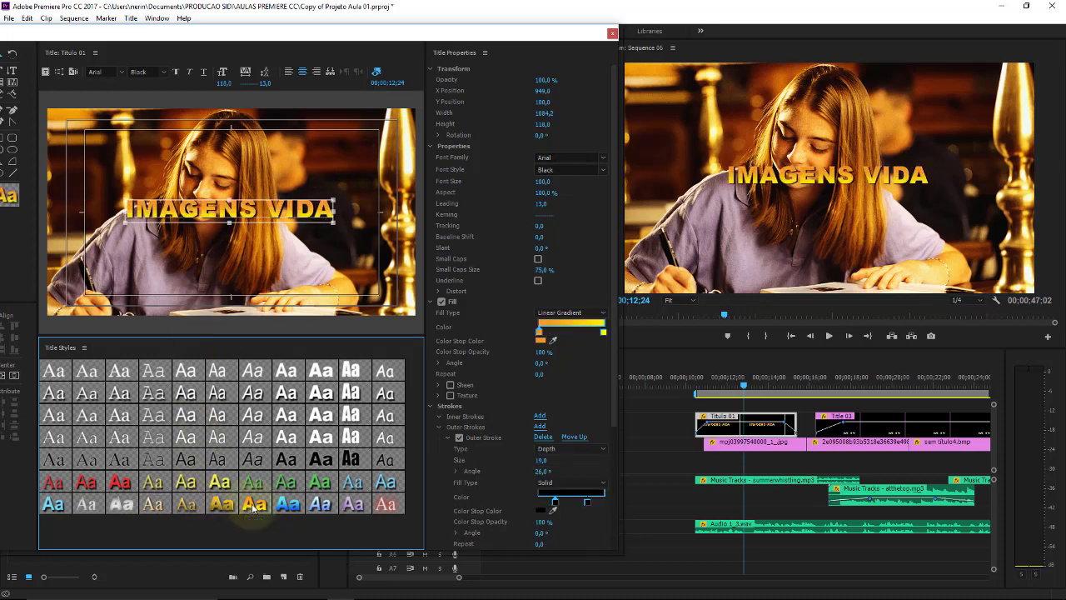
{"action": "left_click", "coordinate": [284, 502]}
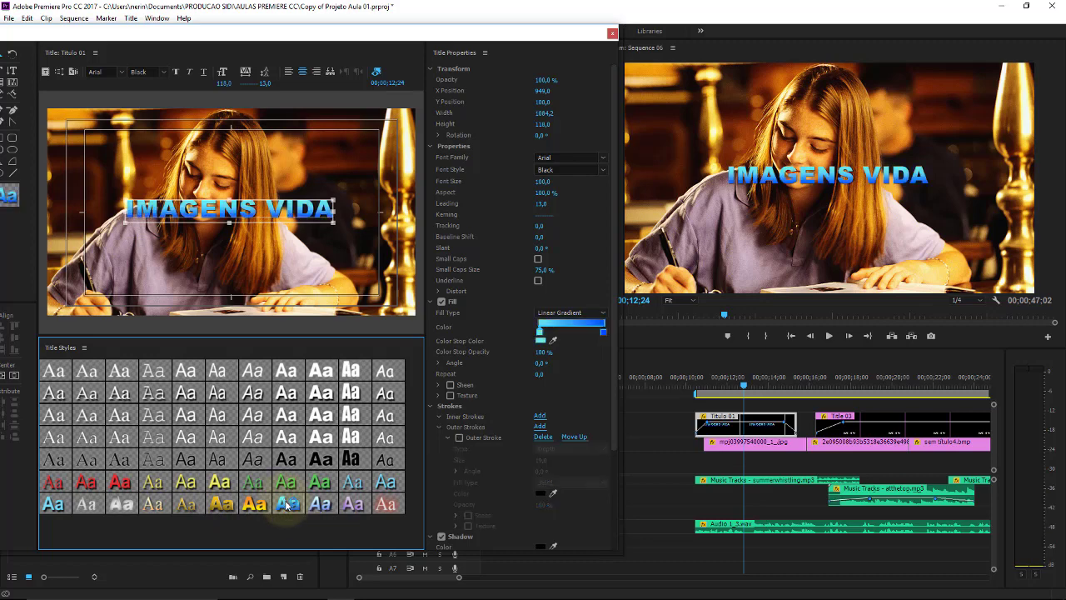
{"action": "left_click", "coordinate": [323, 503]}
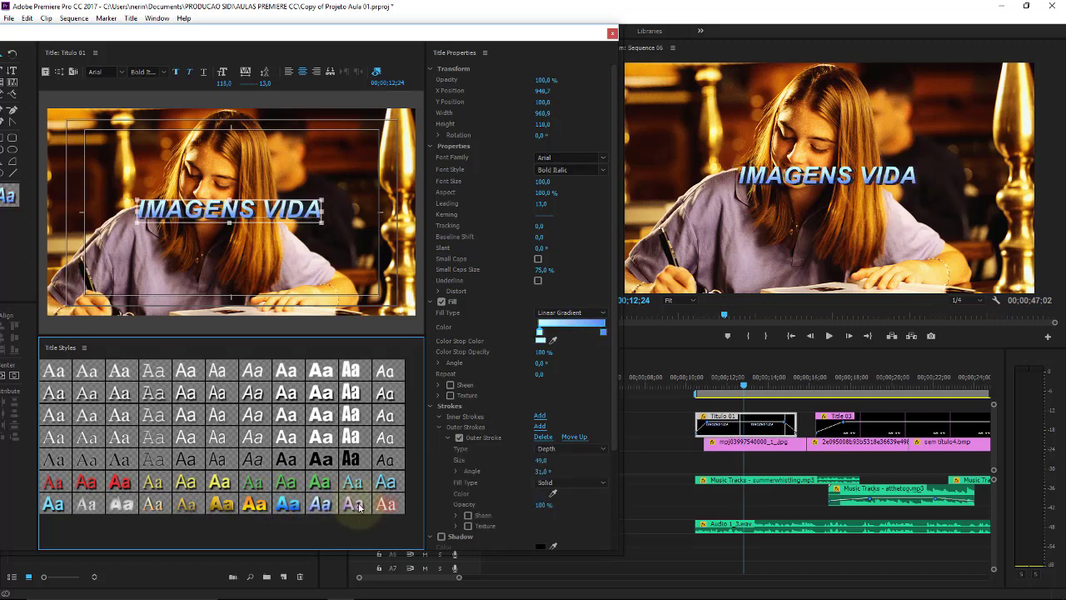
{"action": "left_click", "coordinate": [353, 504]}
{"action": "left_click", "coordinate": [388, 502]}
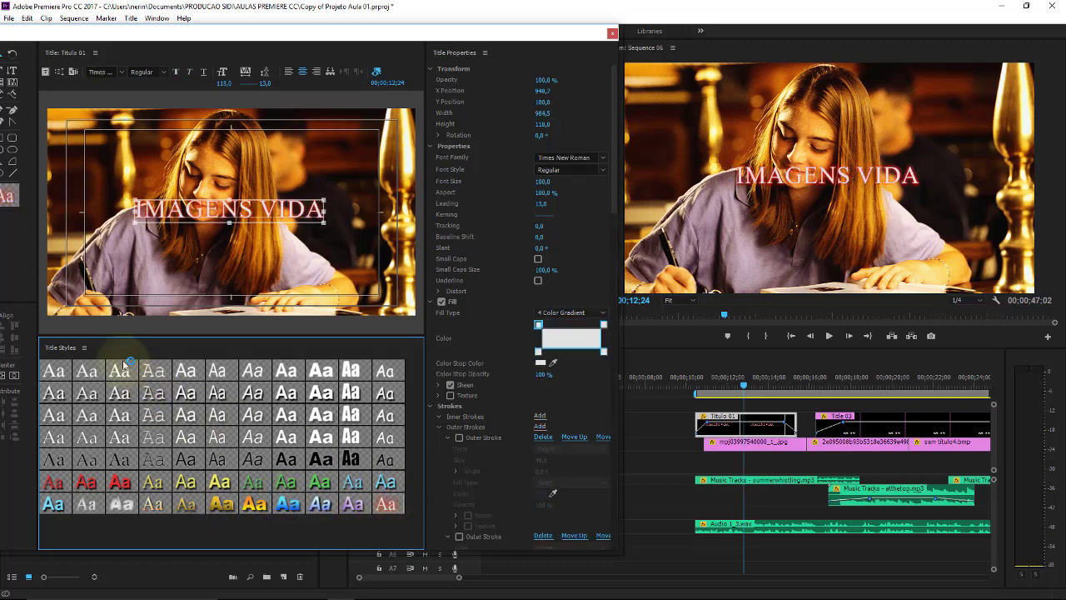
{"action": "left_click", "coordinate": [84, 348]}
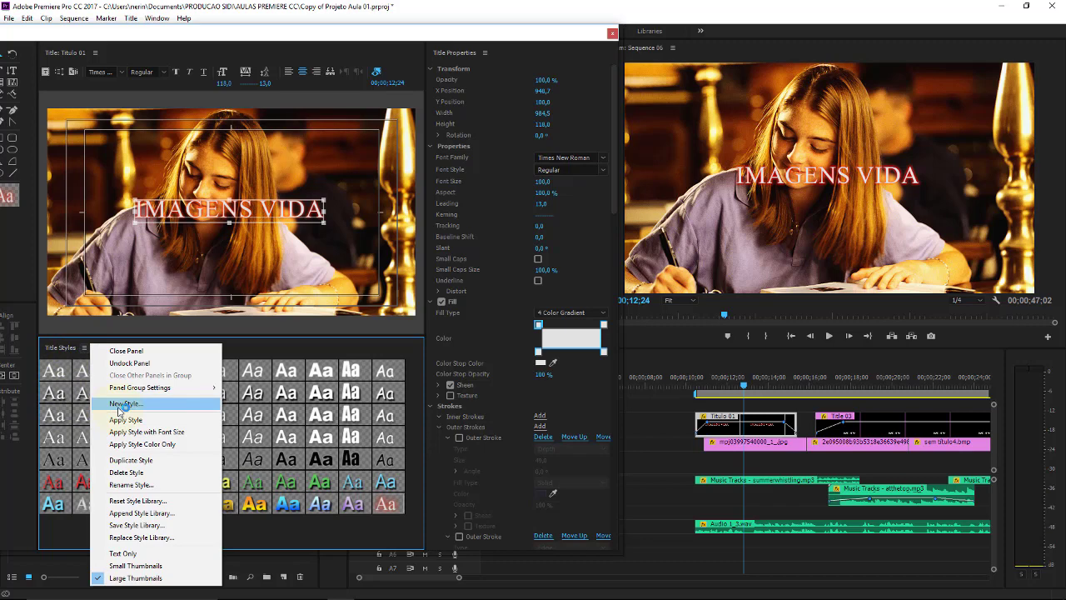
Create a title style called ESTILO from the current IMAGENS VIDA look
{"action": "left_click", "coordinate": [120, 405]}
{"action": "type", "text": "ESTILO"}
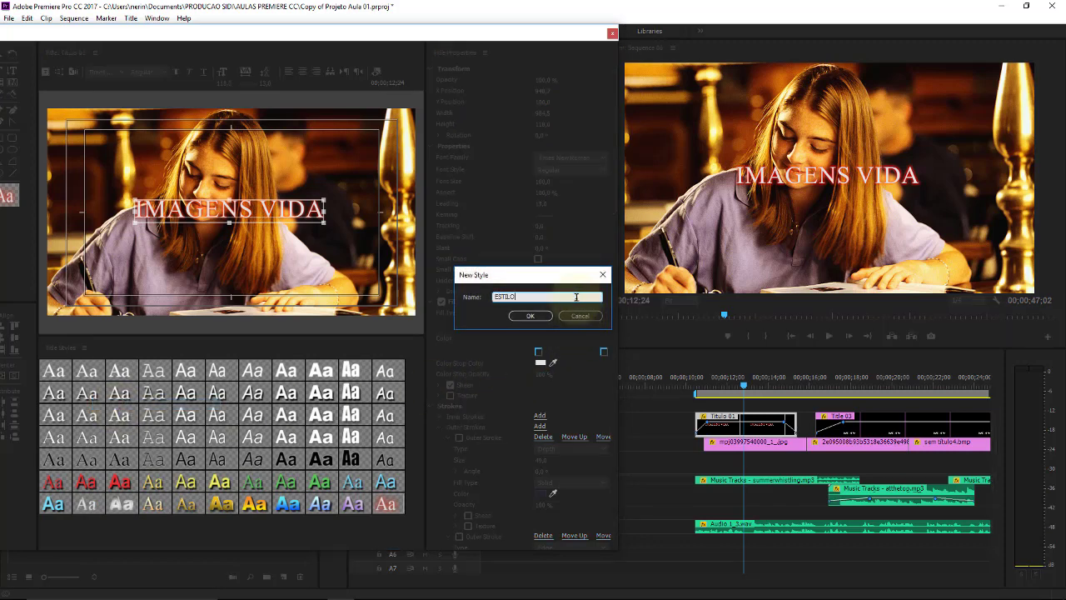
{"action": "left_click", "coordinate": [529, 315]}
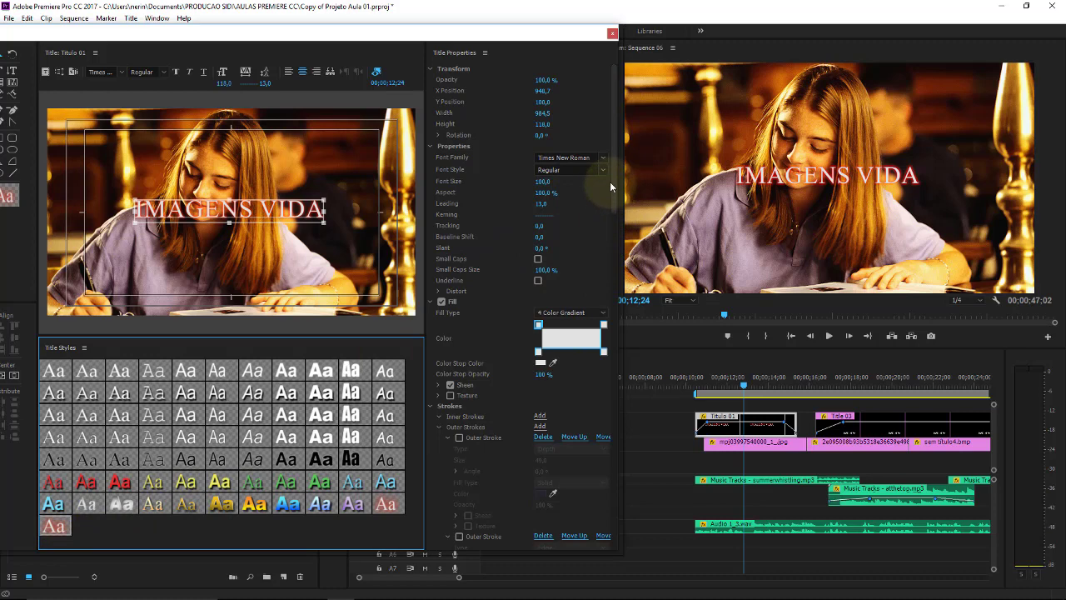
{"action": "mouse_move", "coordinate": [613, 183]}
{"action": "left_mouse_down"}
{"action": "mouse_move", "coordinate": [619, 291]}
{"action": "mouse_move", "coordinate": [633, 174]}
{"action": "left_mouse_up"}
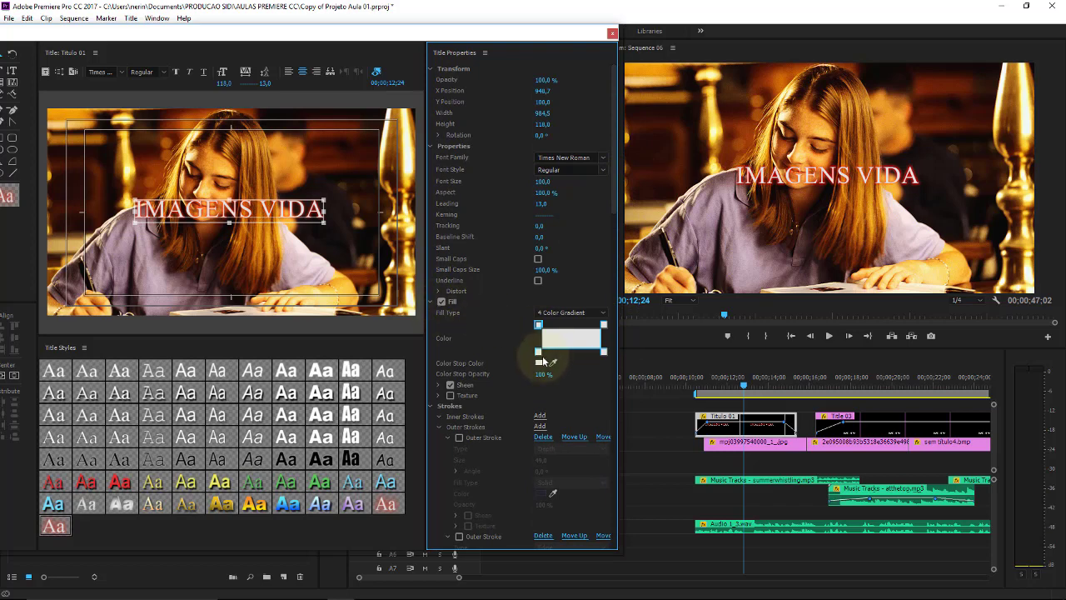
Set the fill type to Solid and choose a light cyan-blue in the Color Picker
{"action": "left_click", "coordinate": [602, 312]}
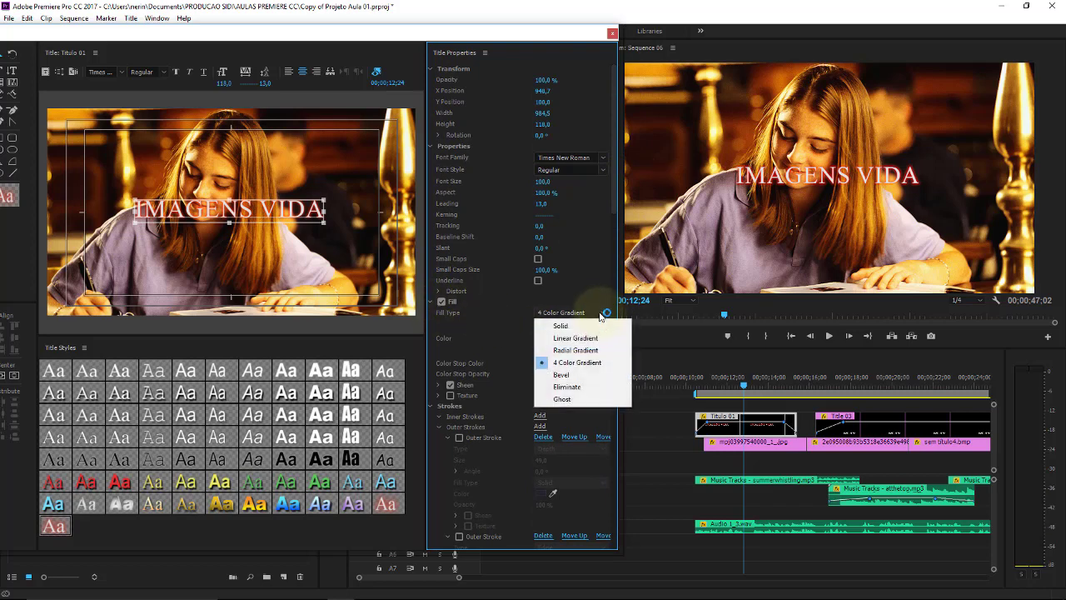
{"action": "left_click", "coordinate": [560, 326]}
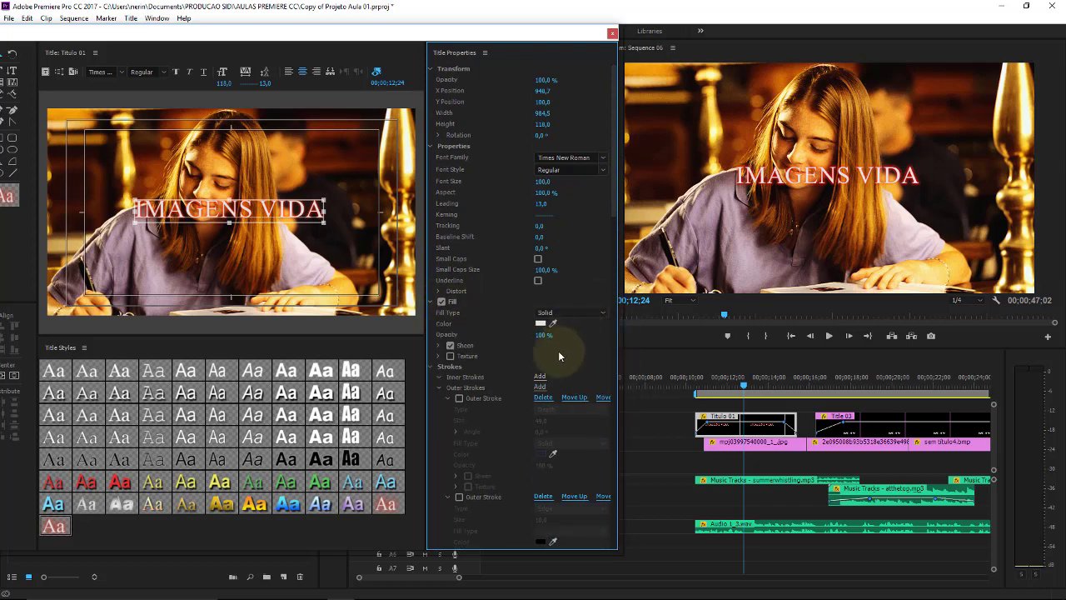
{"action": "left_click", "coordinate": [543, 325]}
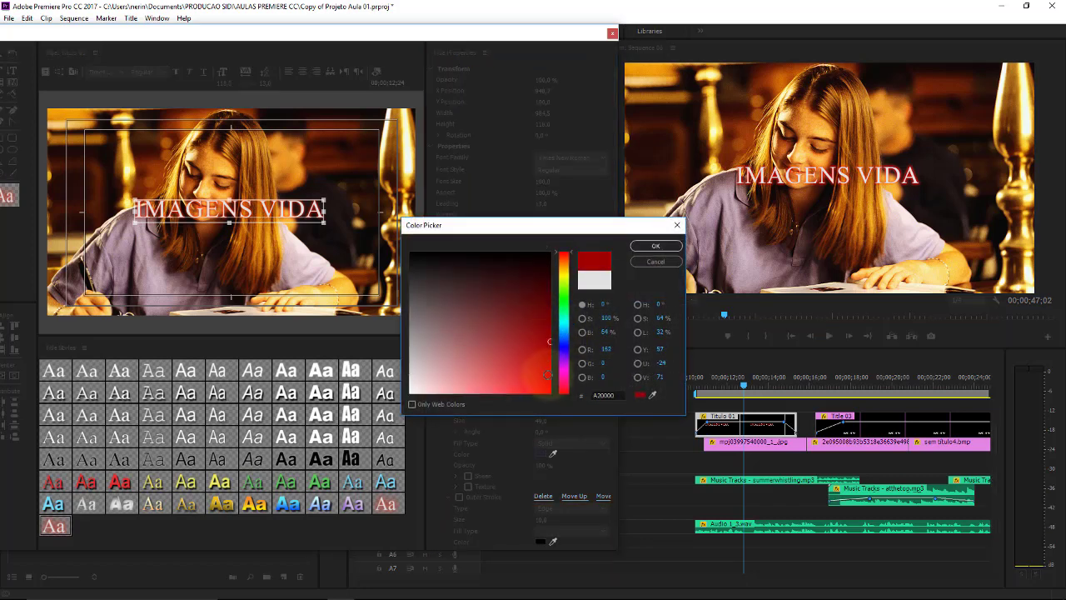
{"action": "left_click", "coordinate": [564, 366]}
{"action": "left_click", "coordinate": [559, 344]}
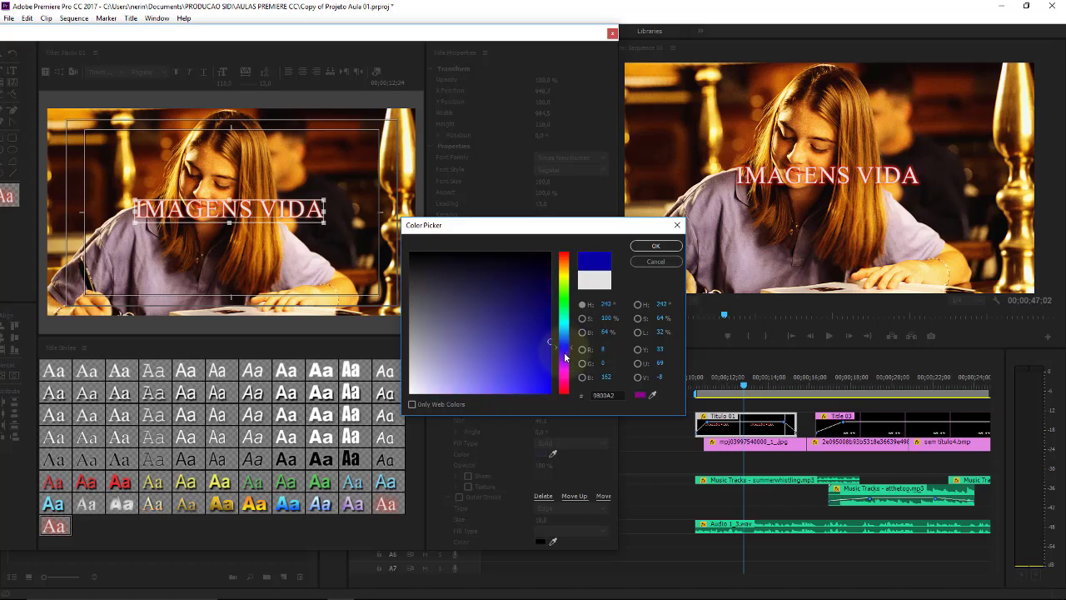
{"action": "left_click", "coordinate": [565, 335]}
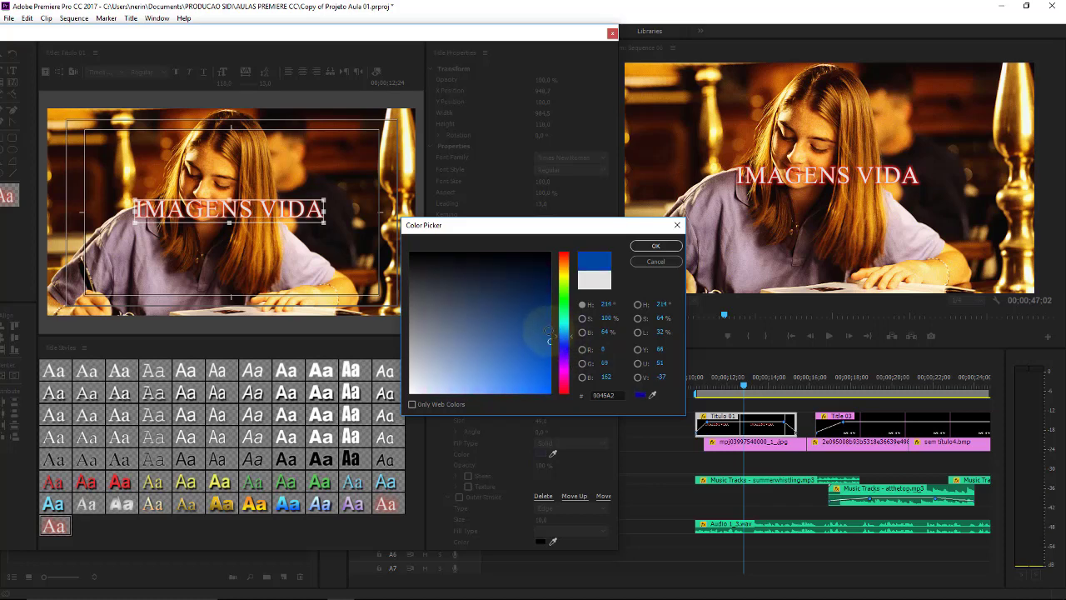
{"action": "left_click", "coordinate": [546, 357]}
{"action": "key", "text": "Return"}
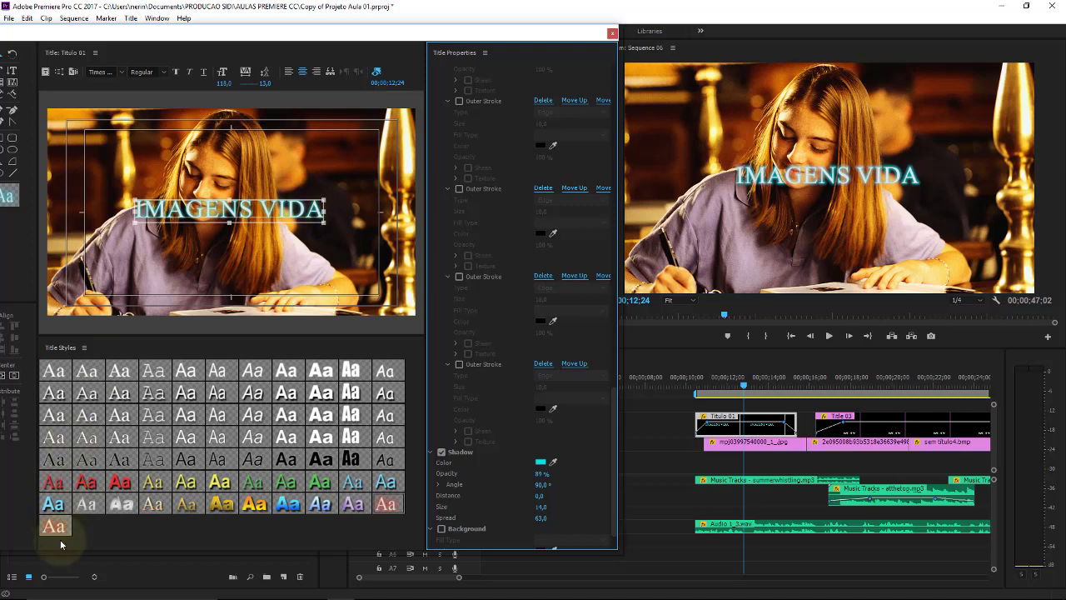
Add a style named ESTILO SIDI to the Title Styles library from the panel menu
{"action": "left_click", "coordinate": [84, 349]}
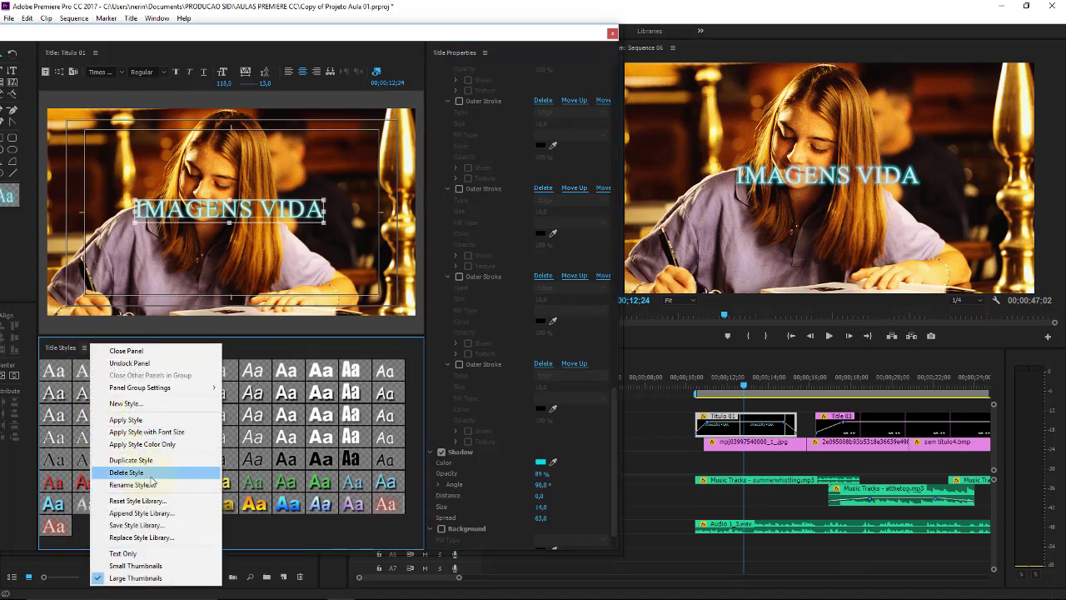
{"action": "left_click", "coordinate": [158, 403]}
{"action": "type", "text": "ESTILO SIDI"}
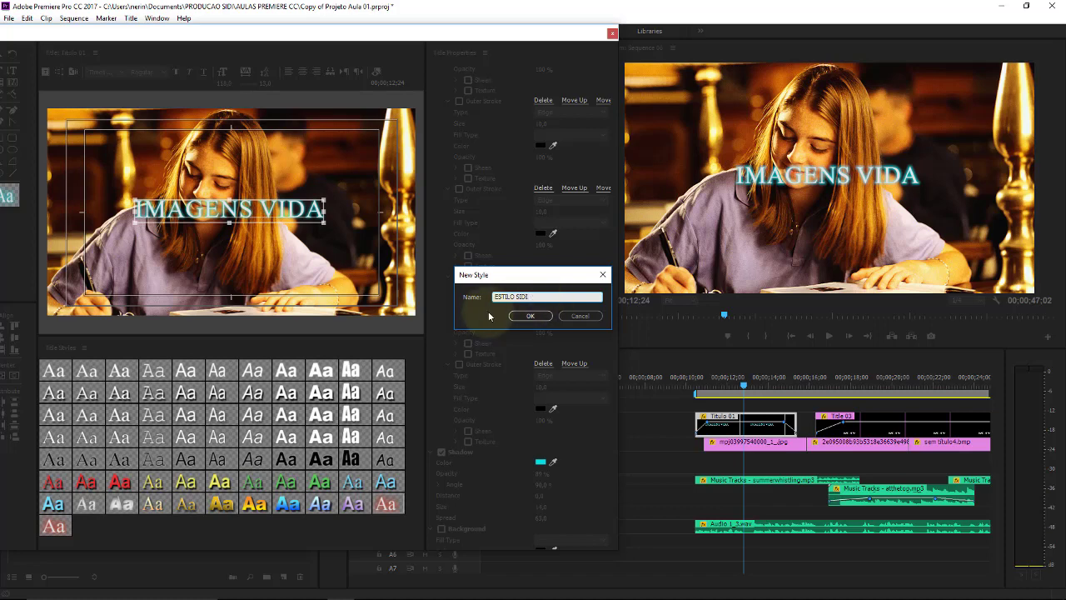
{"action": "left_click", "coordinate": [515, 317]}
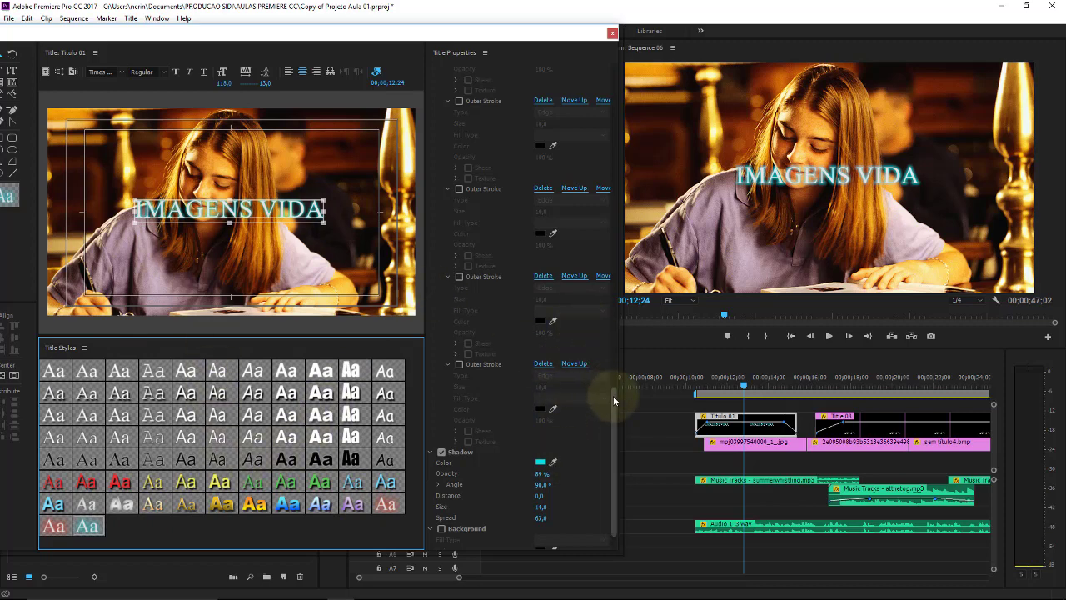
Change one 4 Color Gradient stop on the fill to a deep purple
{"action": "left_click_drag", "start_coordinate": [613, 396], "coordinate": [619, 173]}
{"action": "scroll", "coordinate": [575, 192], "scroll_direction": "up", "scroll_amount": 5}
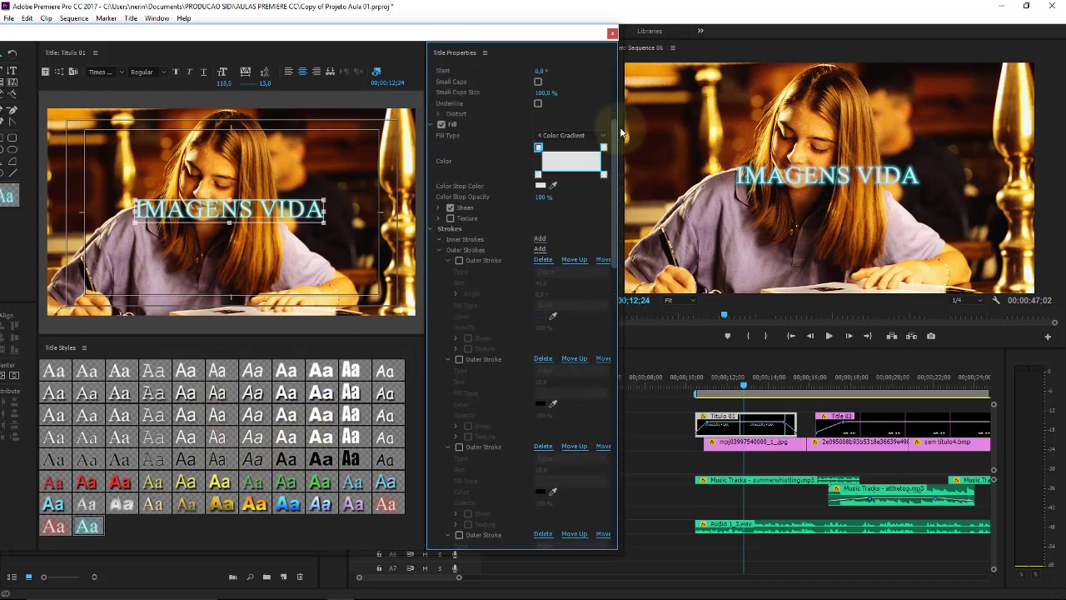
{"action": "left_click", "coordinate": [539, 203]}
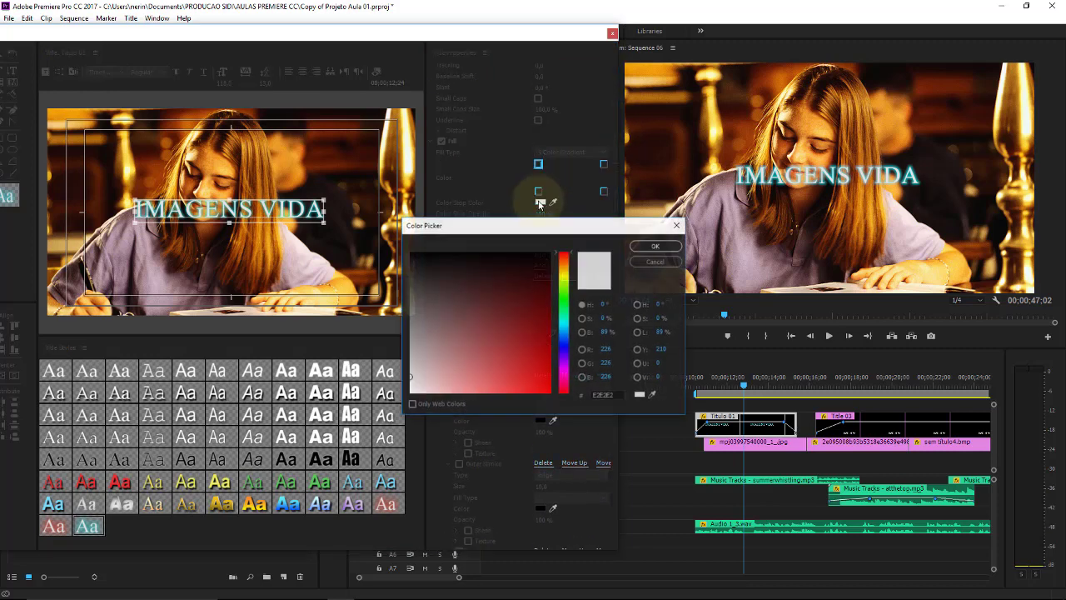
{"action": "left_click", "coordinate": [565, 353]}
{"action": "left_click_drag", "start_coordinate": [561, 338], "coordinate": [560, 333]}
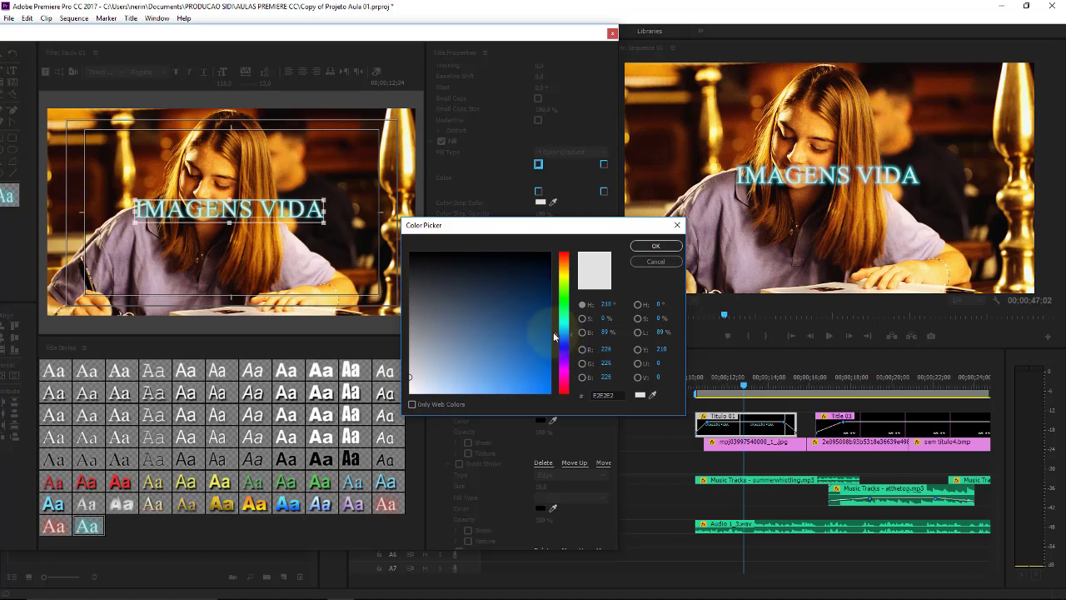
{"action": "left_click", "coordinate": [546, 324]}
{"action": "left_click", "coordinate": [563, 353]}
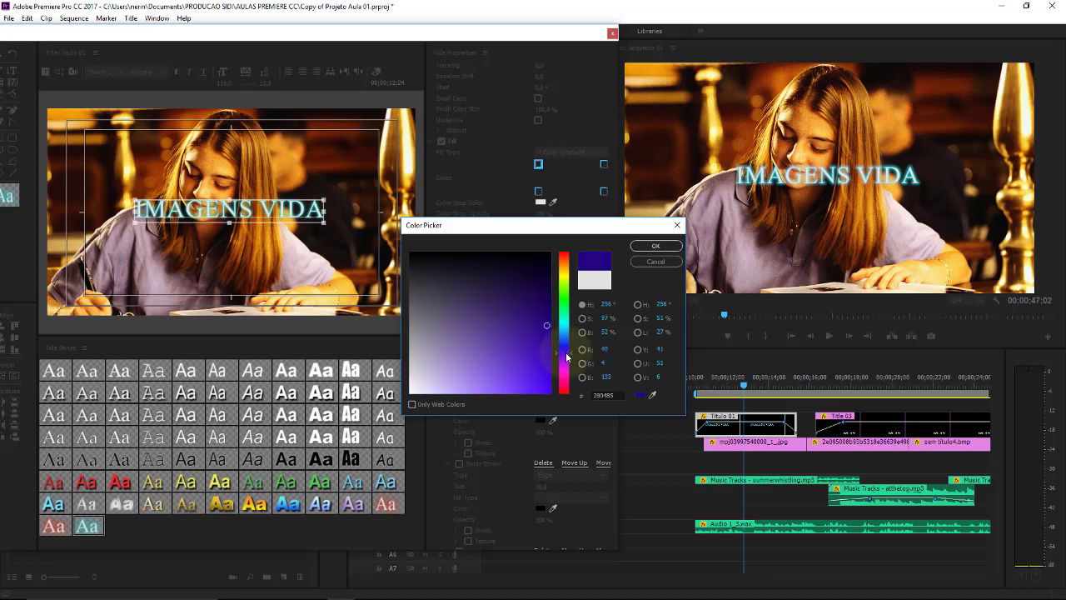
{"action": "left_click_drag", "start_coordinate": [544, 330], "coordinate": [525, 321]}
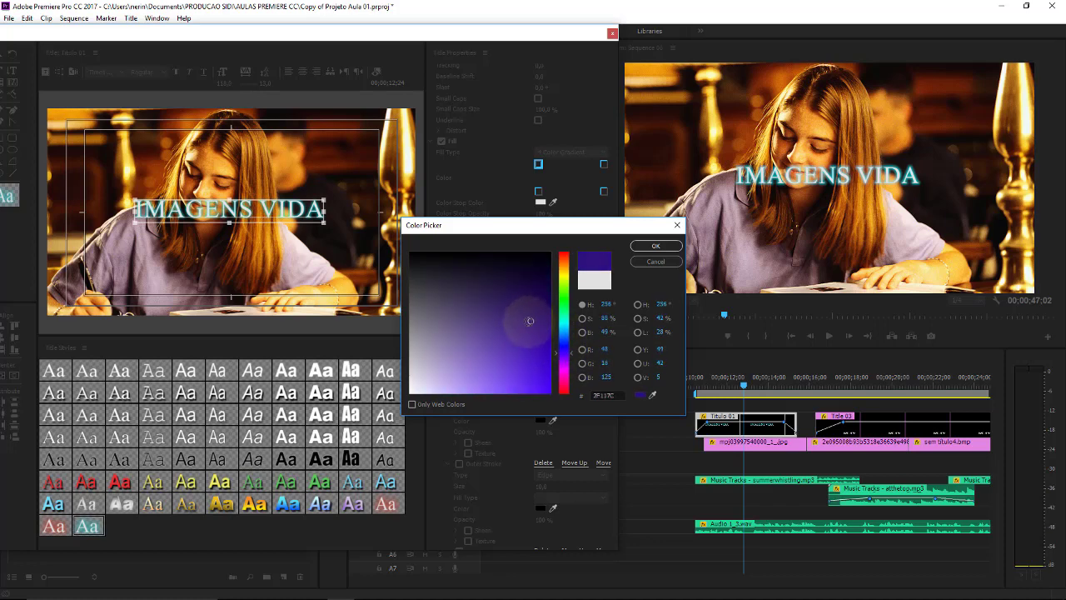
{"action": "left_click", "coordinate": [654, 247]}
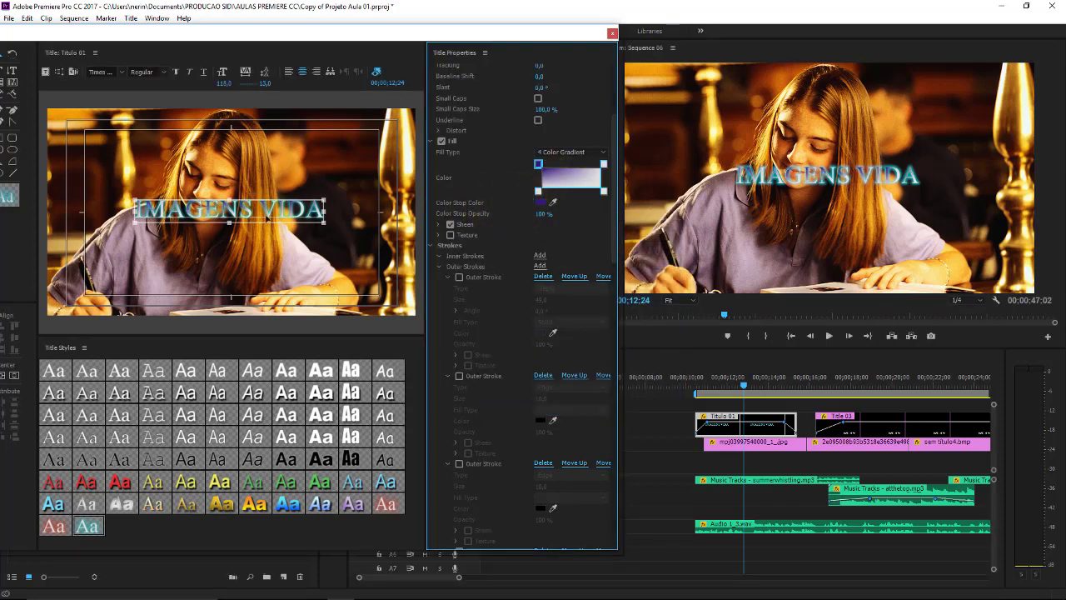
Replace the title's gradient fill with a solid orange fill, colour CA8000
{"action": "left_click", "coordinate": [595, 152]}
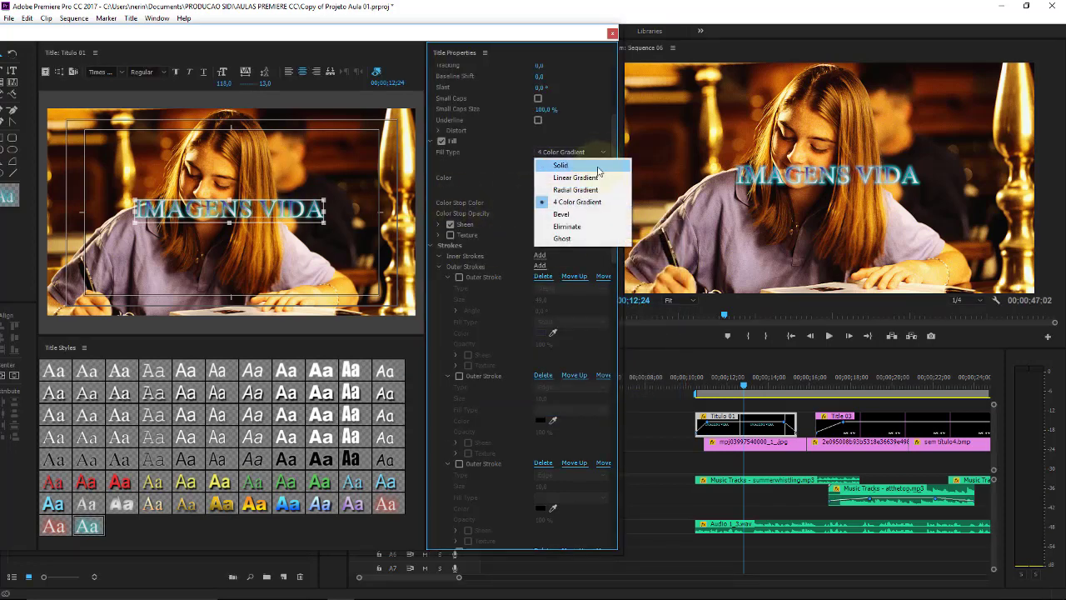
{"action": "left_click", "coordinate": [598, 166]}
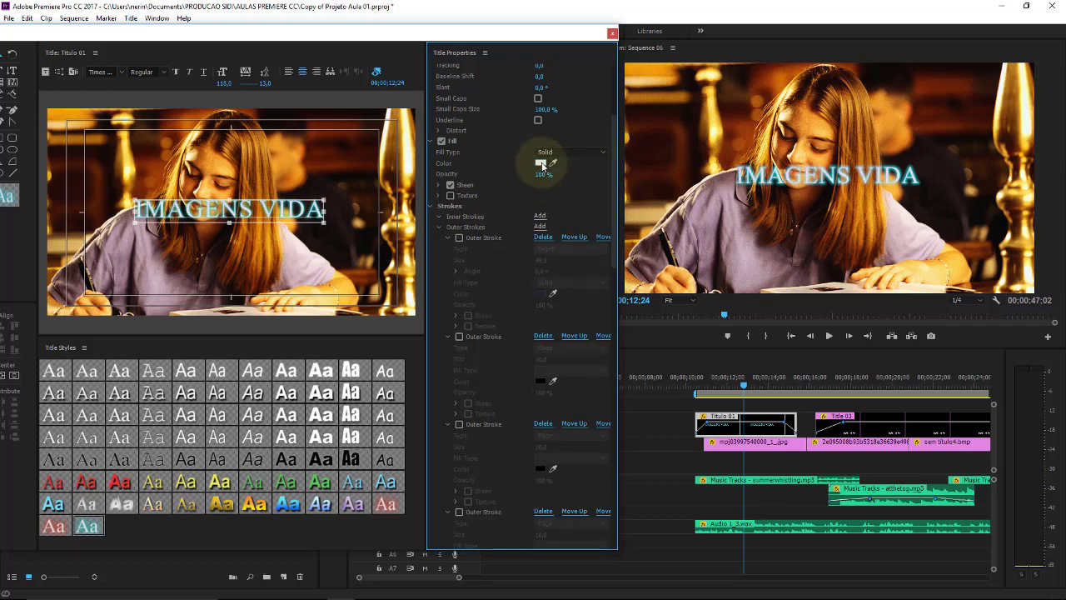
{"action": "left_click", "coordinate": [541, 163]}
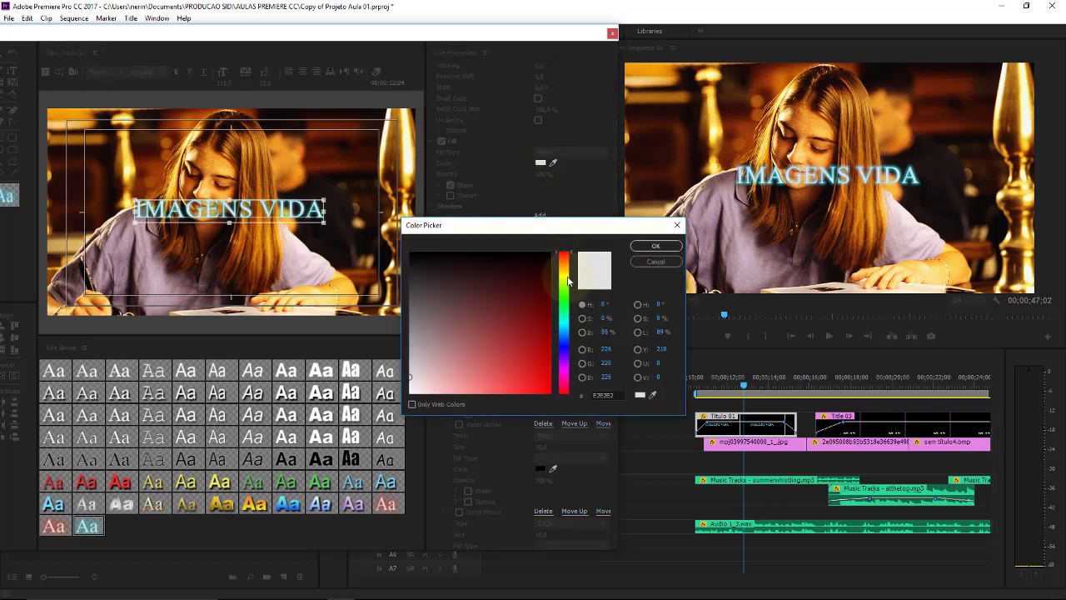
{"action": "left_click_drag", "start_coordinate": [560, 277], "coordinate": [563, 266]}
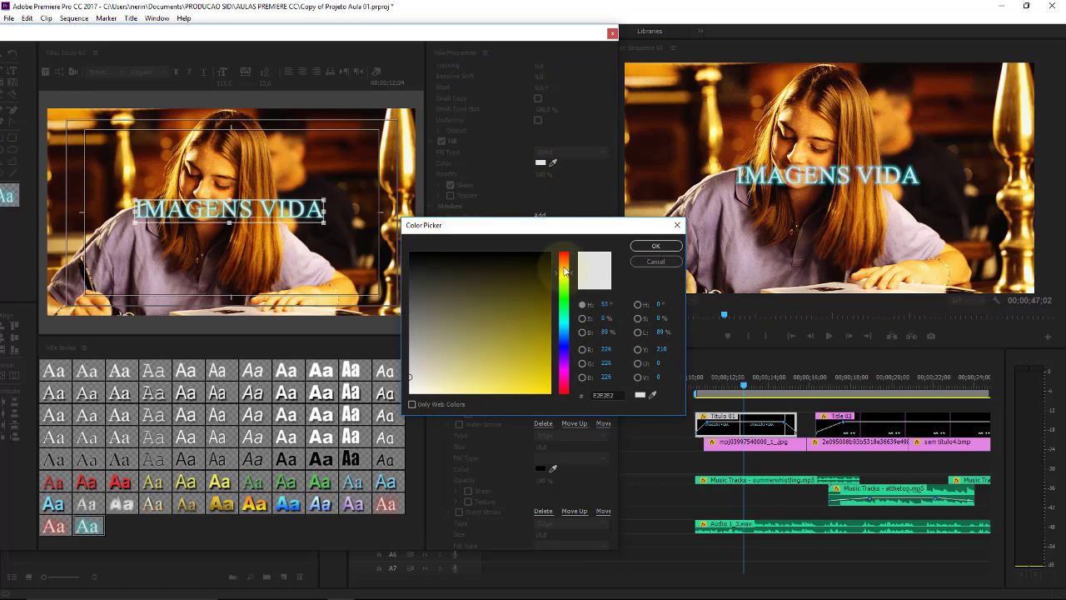
{"action": "left_click", "coordinate": [550, 363]}
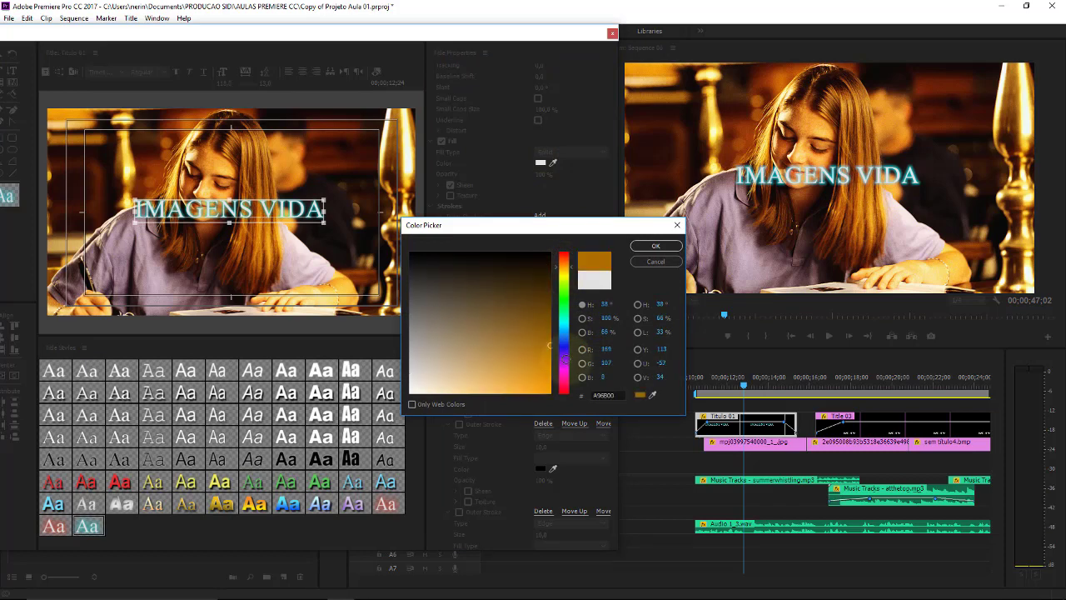
{"action": "left_click", "coordinate": [653, 245]}
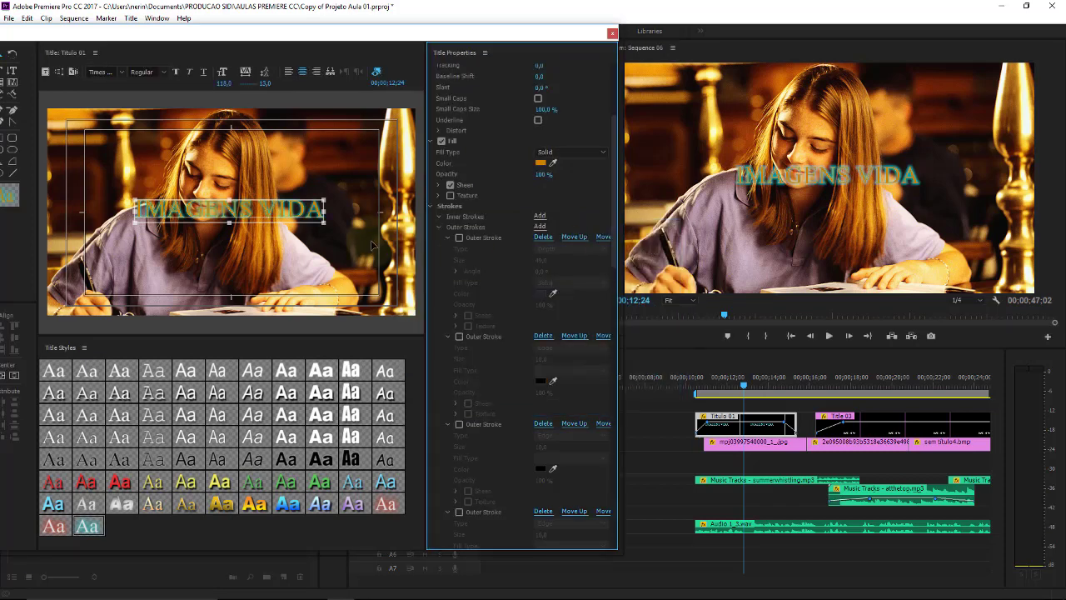
Set IMAGENS VIDA in Verdana and recolour its shadow from cyan to yellow
{"action": "left_click", "coordinate": [119, 74]}
{"action": "left_click", "coordinate": [108, 181]}
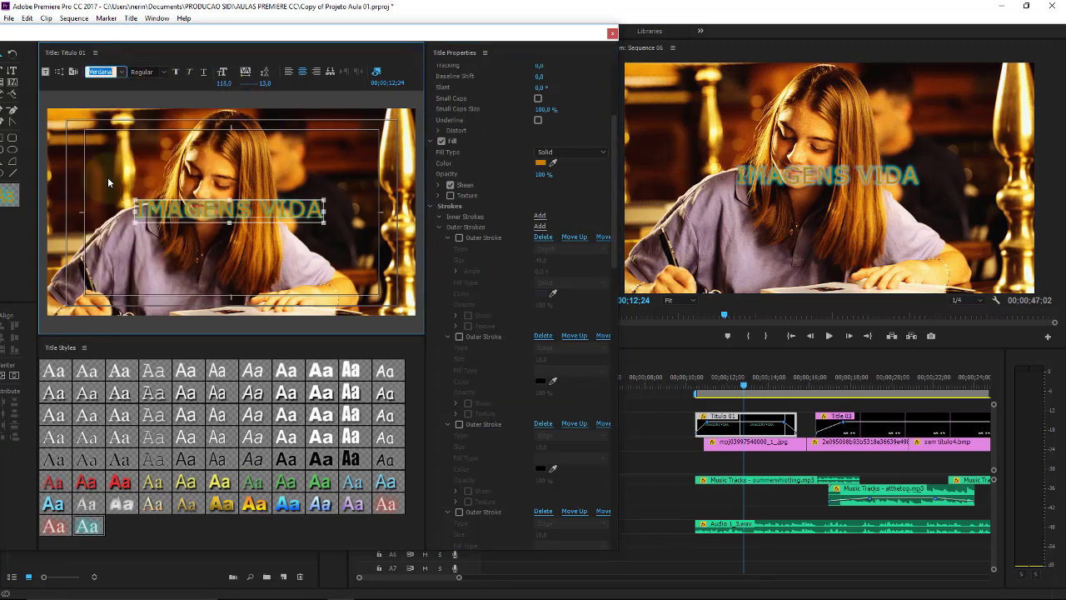
{"action": "left_click_drag", "start_coordinate": [614, 238], "coordinate": [627, 528]}
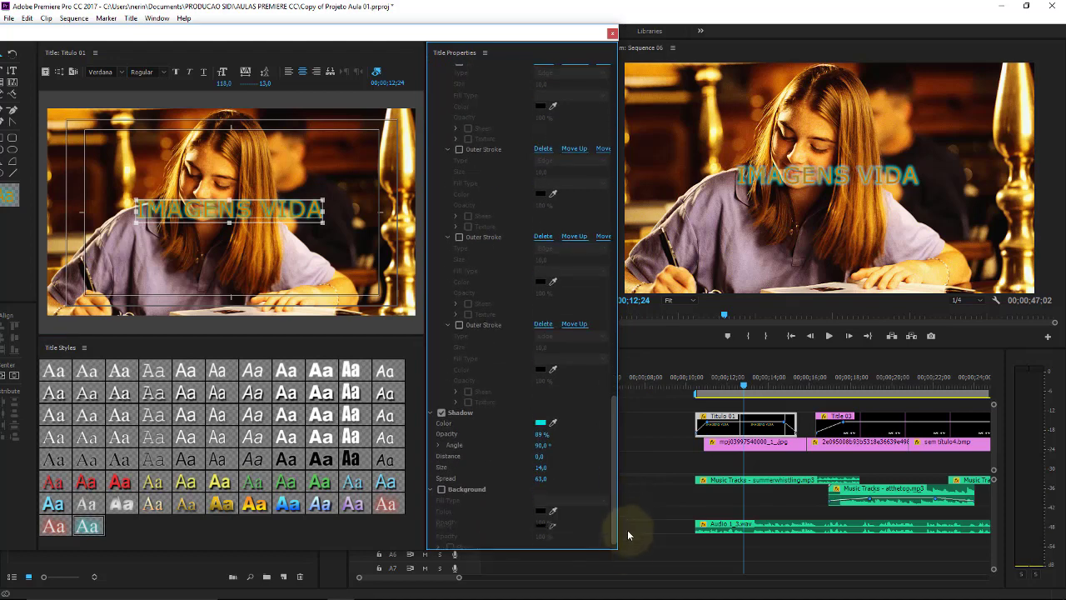
{"action": "left_click", "coordinate": [541, 423]}
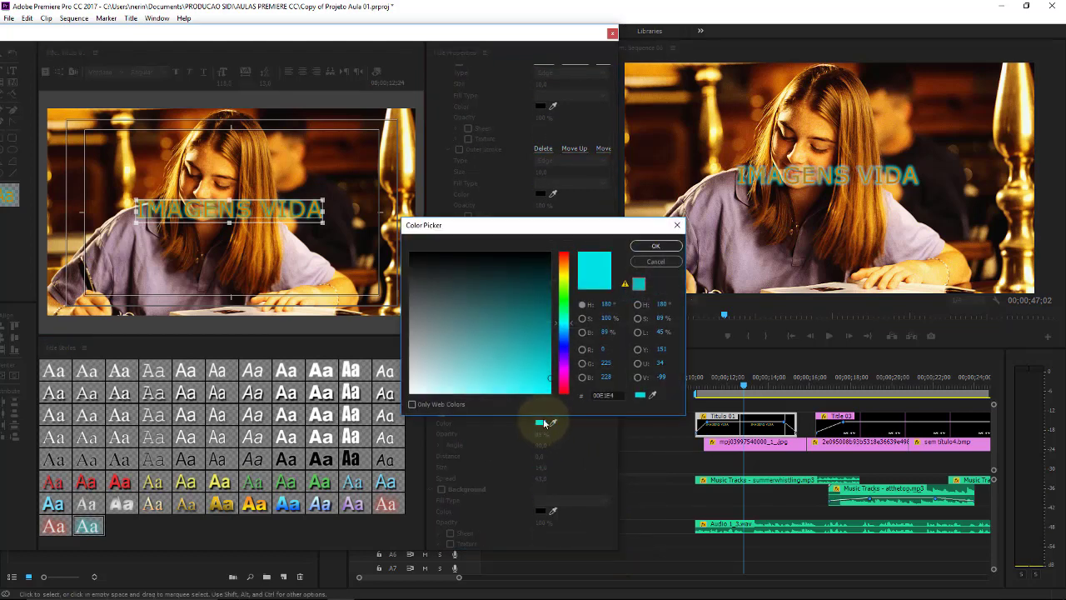
{"action": "left_click", "coordinate": [563, 277]}
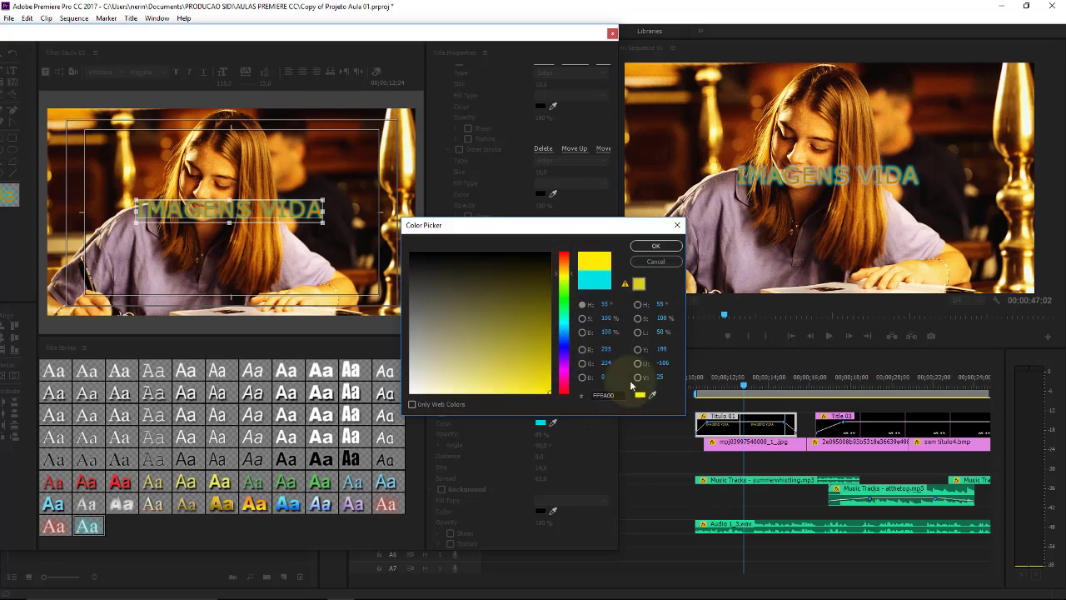
{"action": "left_click", "coordinate": [655, 245]}
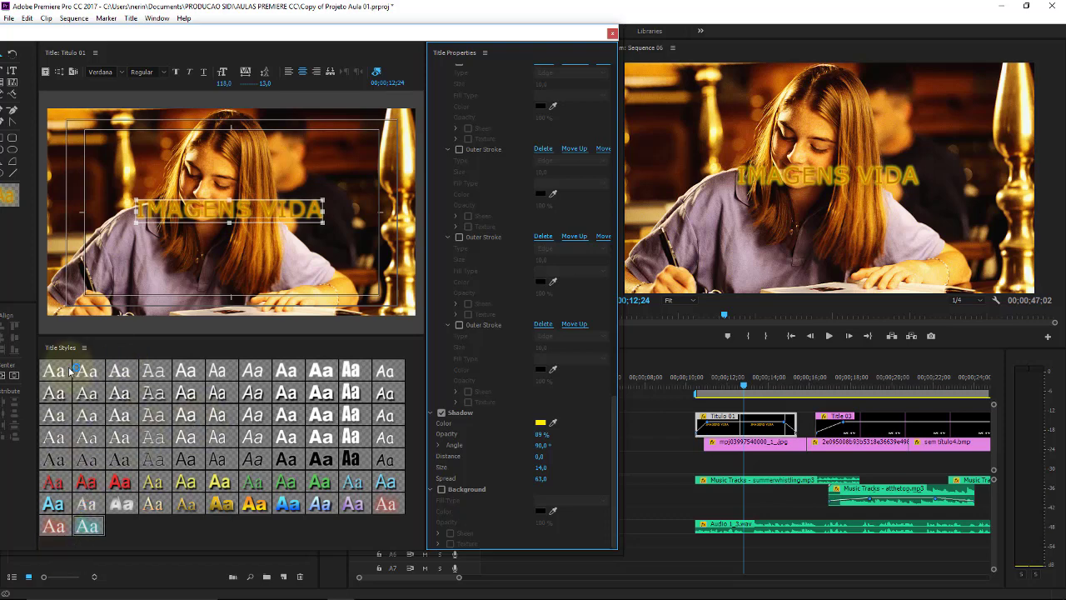
Save the look as new style 'Verdana Regular 118', then reapply it after trying the cyan style
{"action": "left_click", "coordinate": [85, 347]}
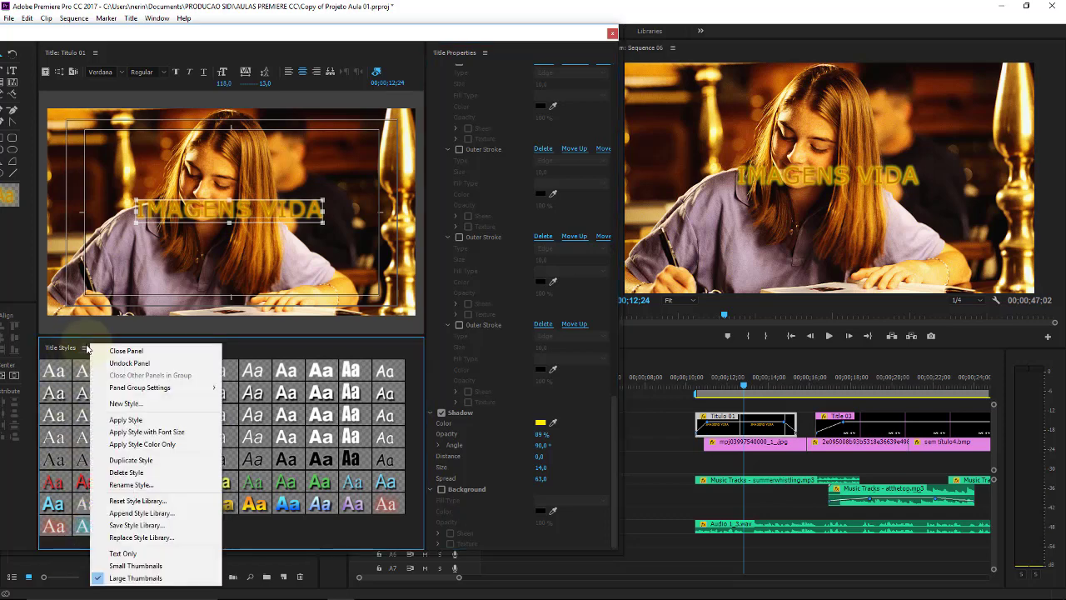
{"action": "left_click", "coordinate": [147, 403]}
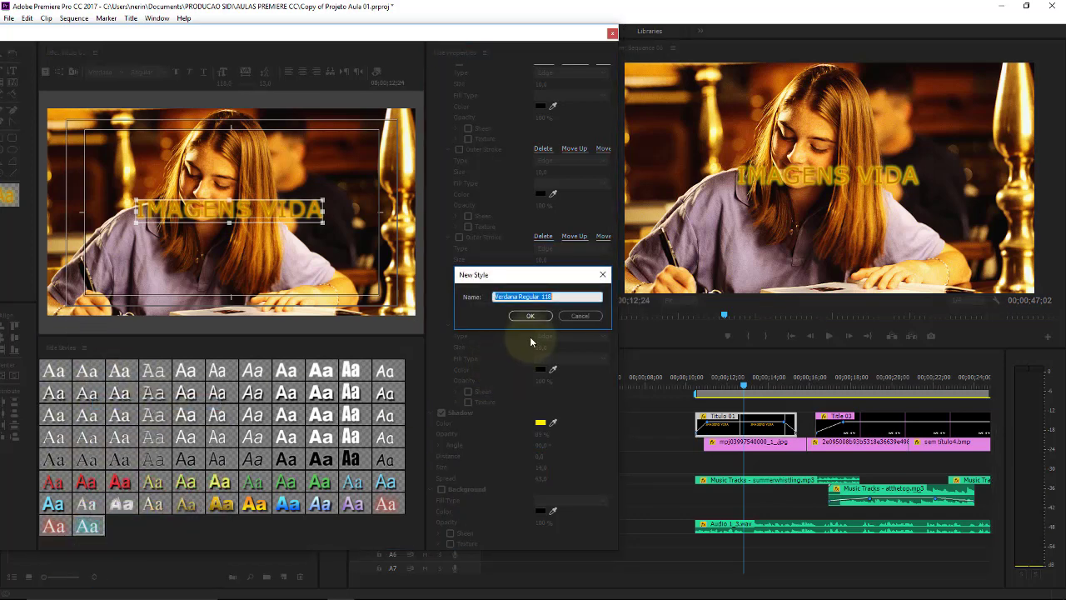
{"action": "left_click", "coordinate": [535, 316]}
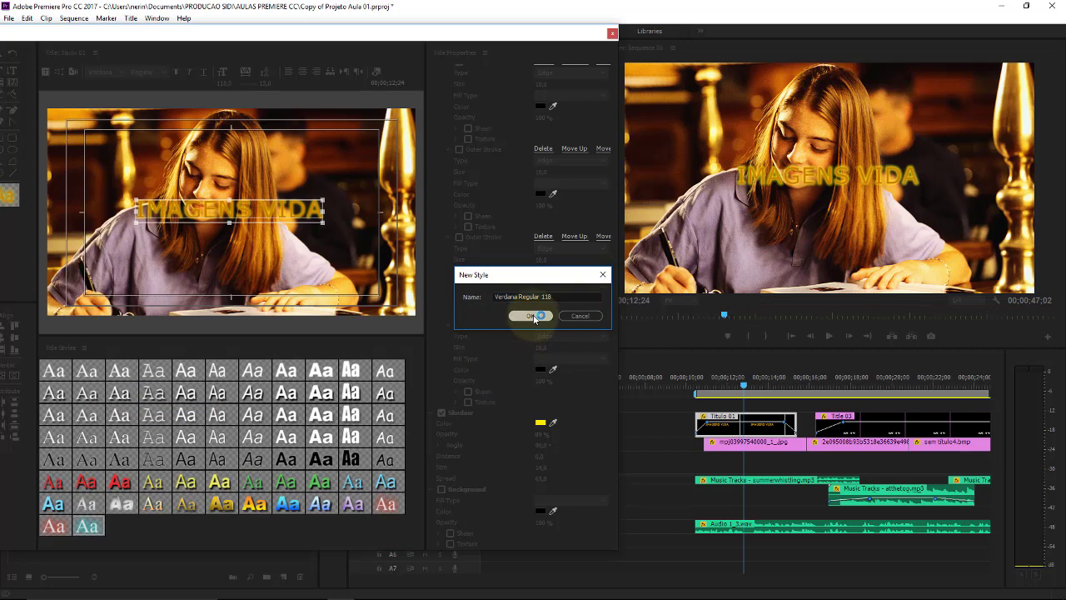
{"action": "left_click", "coordinate": [80, 527]}
{"action": "left_click", "coordinate": [127, 525]}
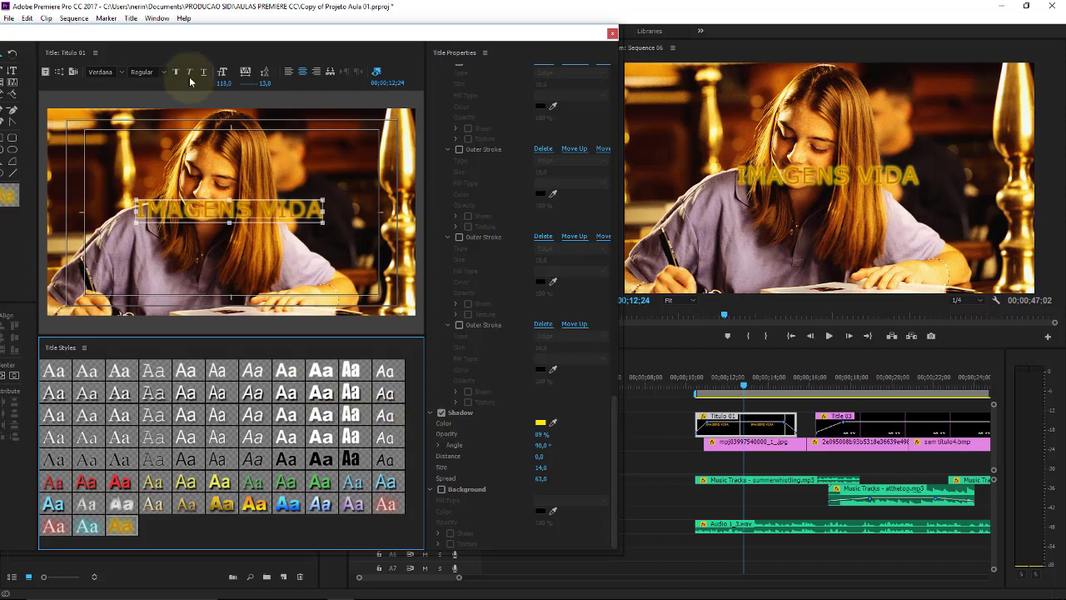
Centre the IMAGENS VIDA title both horizontally and vertically in the frame
{"action": "mouse_move", "coordinate": [254, 37]}
{"action": "left_mouse_down"}
{"action": "mouse_move", "coordinate": [278, 39]}
{"action": "mouse_move", "coordinate": [263, 37]}
{"action": "left_mouse_up"}
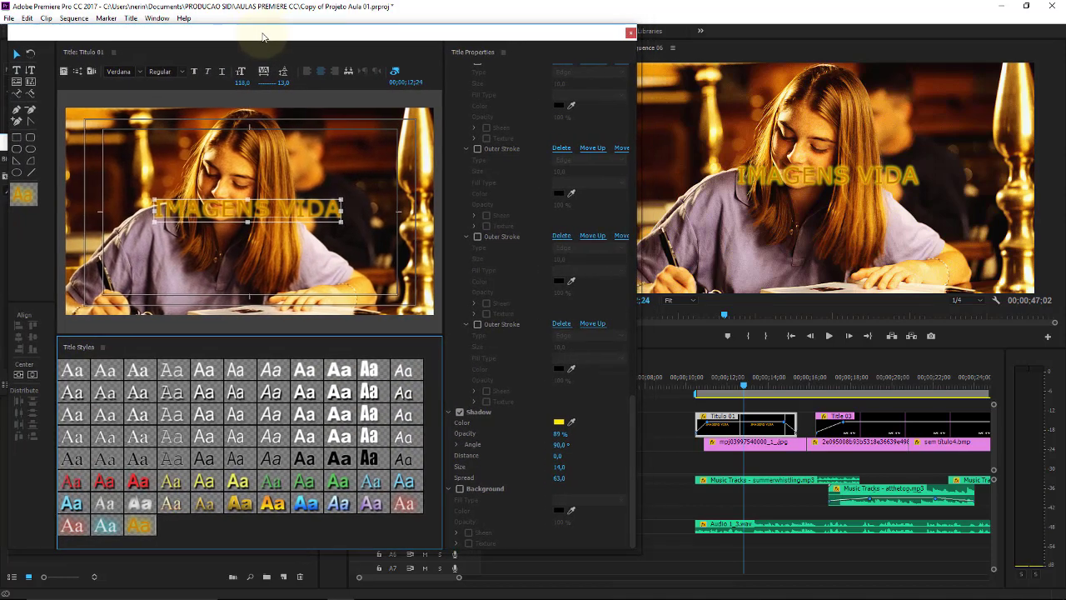
{"action": "left_click", "coordinate": [17, 377]}
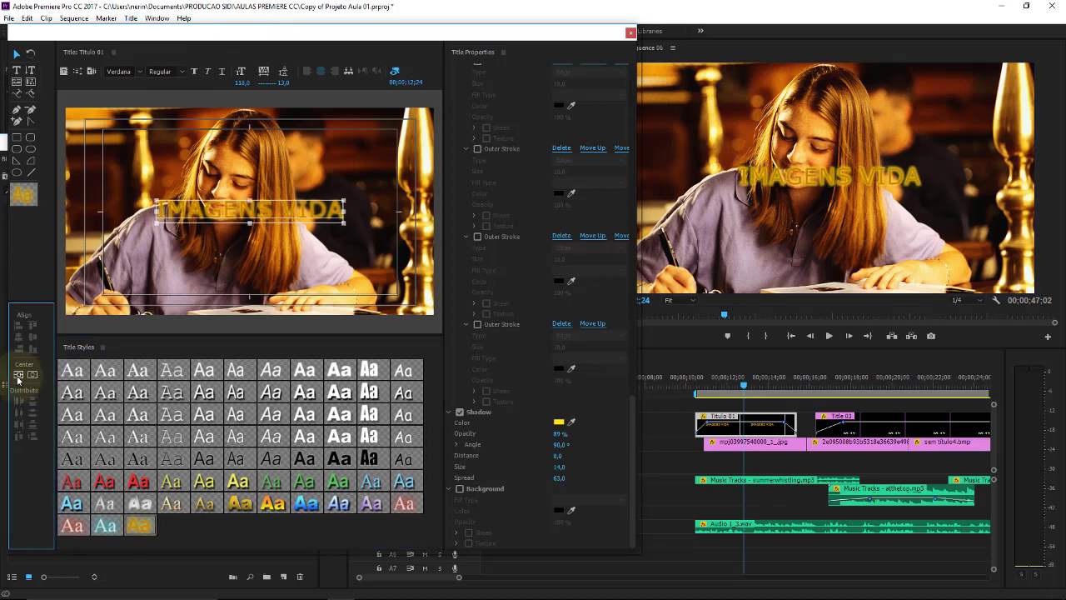
{"action": "left_click", "coordinate": [18, 377]}
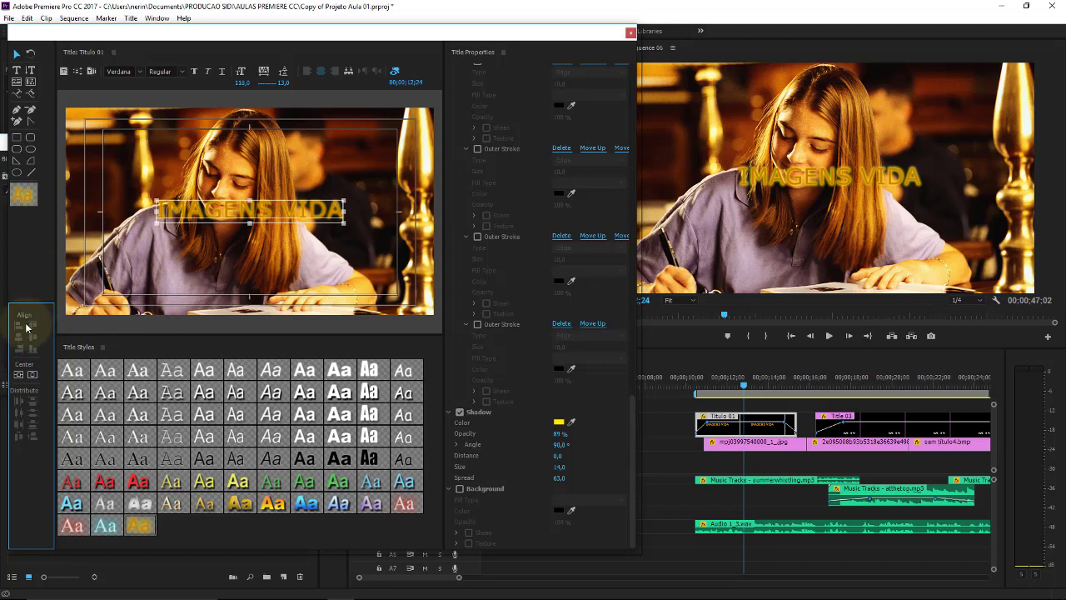
{"action": "left_click", "coordinate": [17, 137]}
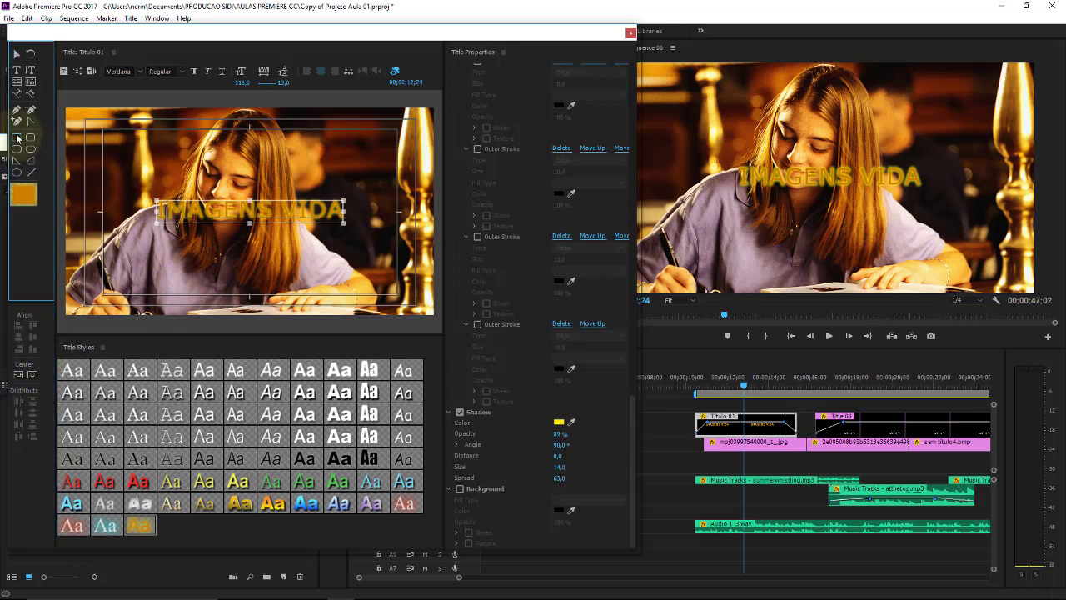
Draw a small rectangle and a rounded shape above-left of the title text
{"action": "left_click_drag", "start_coordinate": [134, 146], "coordinate": [167, 169]}
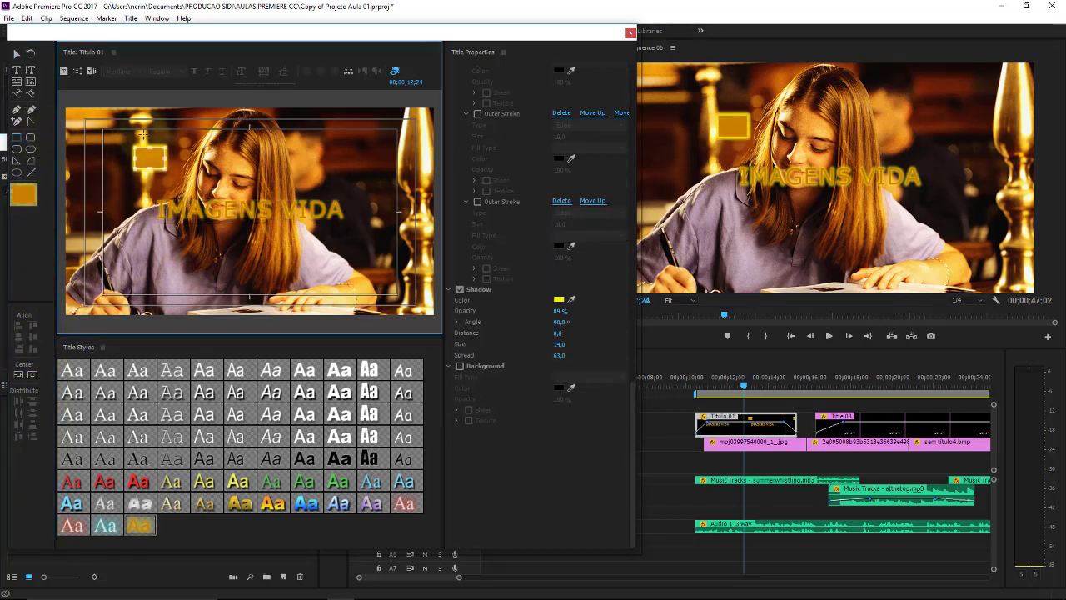
{"action": "left_click", "coordinate": [30, 148]}
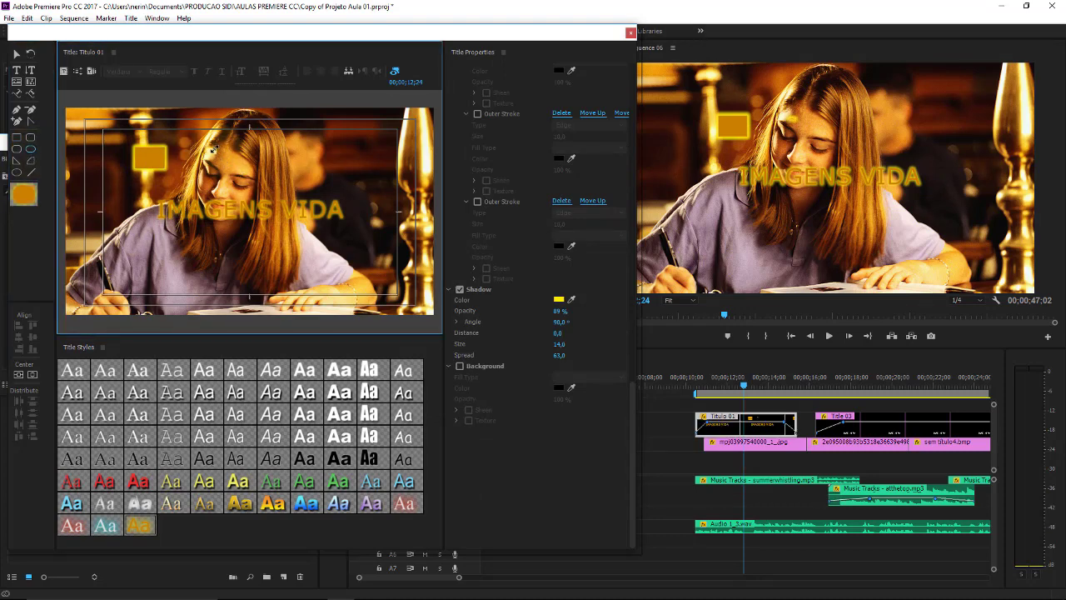
{"action": "mouse_move", "coordinate": [212, 125]}
{"action": "left_mouse_down"}
{"action": "mouse_move", "coordinate": [262, 163]}
{"action": "mouse_move", "coordinate": [200, 202]}
{"action": "mouse_move", "coordinate": [149, 217]}
{"action": "left_mouse_up"}
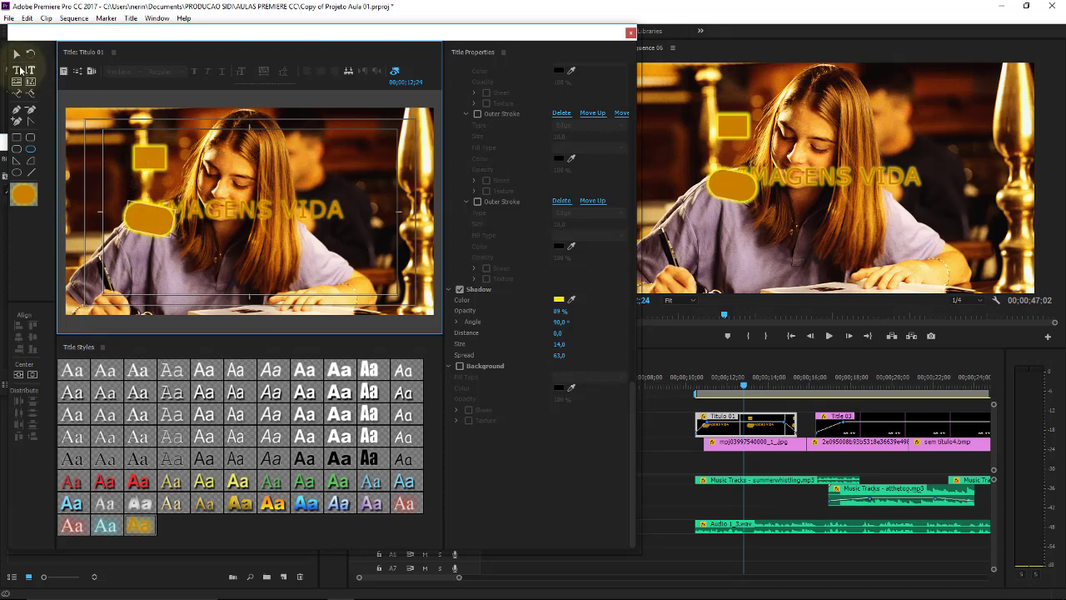
Align the two shapes horizontally and vertically, then delete one of them
{"action": "left_click", "coordinate": [15, 55]}
{"action": "left_click", "coordinate": [145, 158], "text": "shift"}
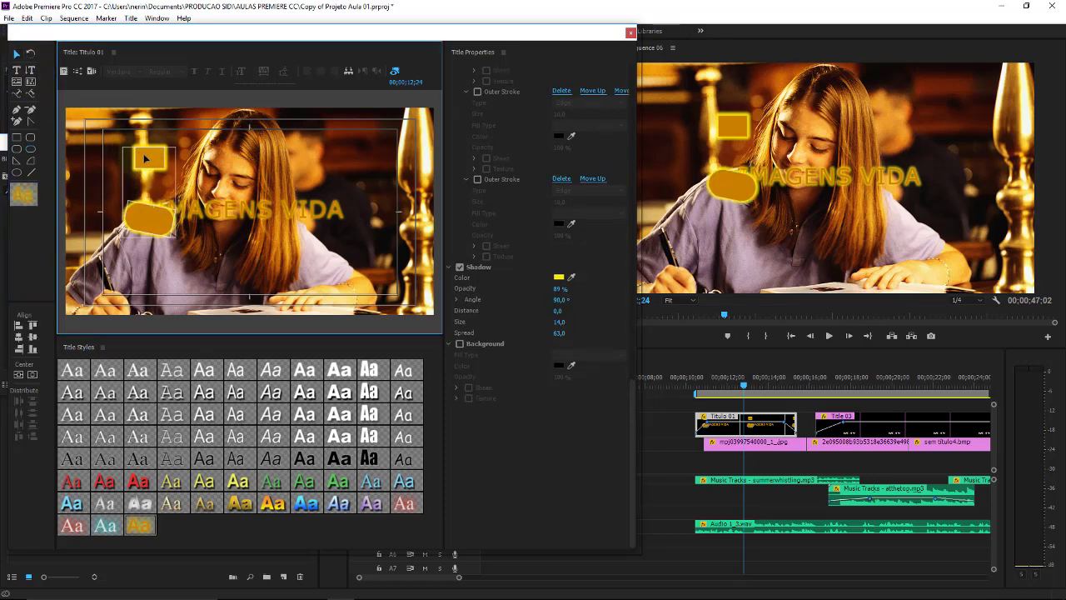
{"action": "left_click", "coordinate": [18, 328]}
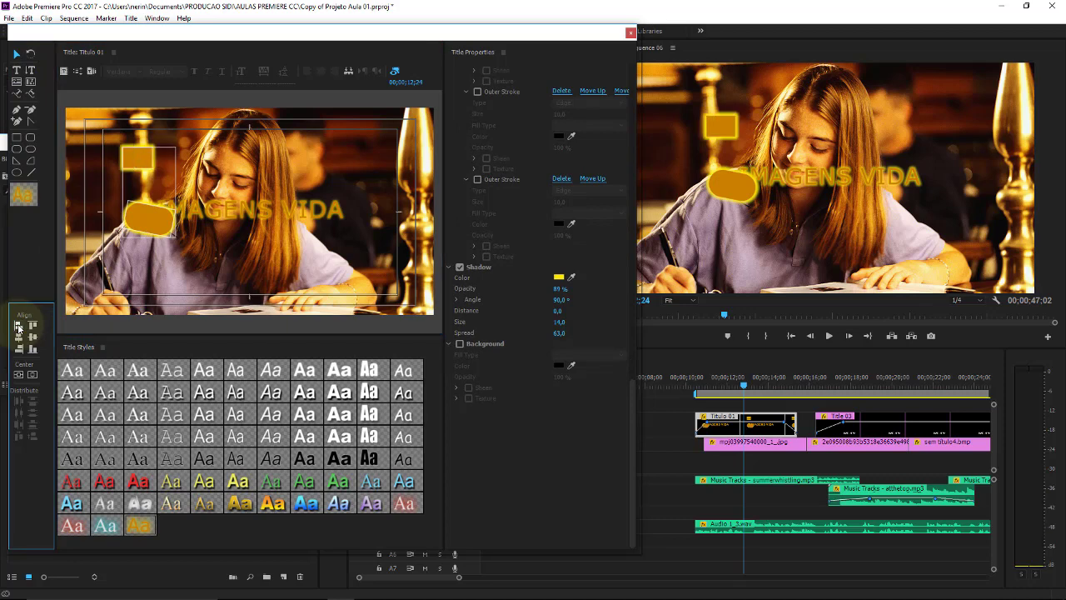
{"action": "left_click", "coordinate": [31, 334]}
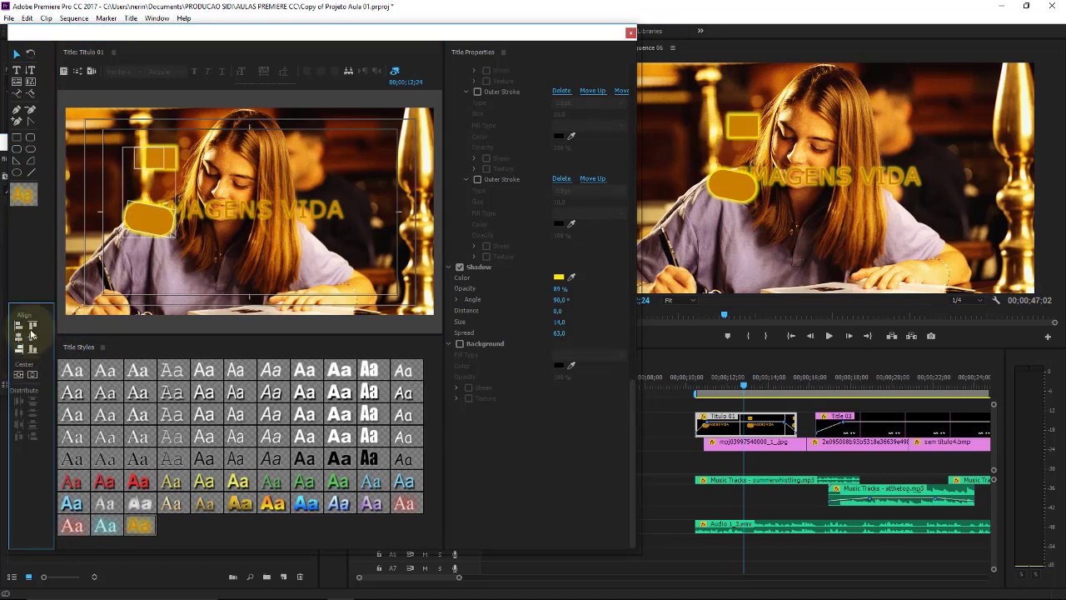
{"action": "left_click", "coordinate": [32, 328]}
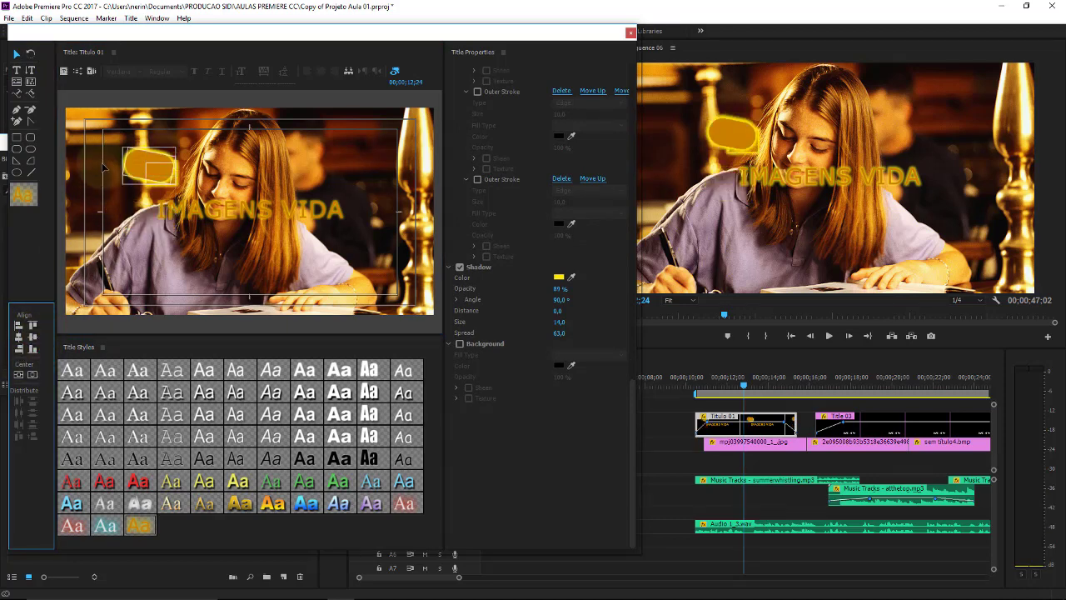
{"action": "left_click", "coordinate": [167, 168]}
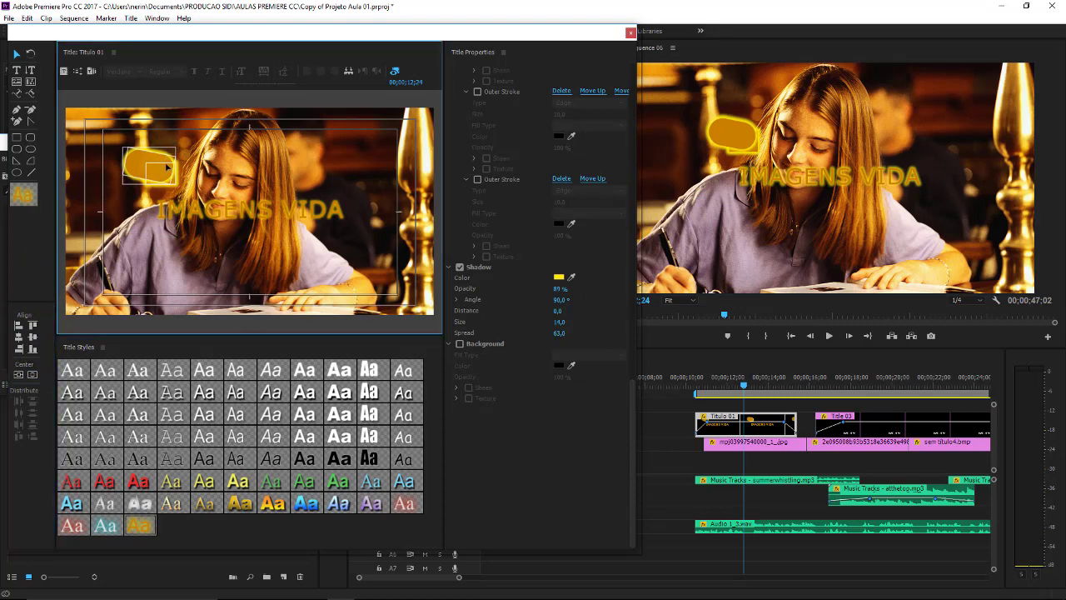
{"action": "key", "text": "Delete"}
Delete the last remaining shape and select the IMAGENS VIDA text
{"action": "left_click", "coordinate": [156, 164]}
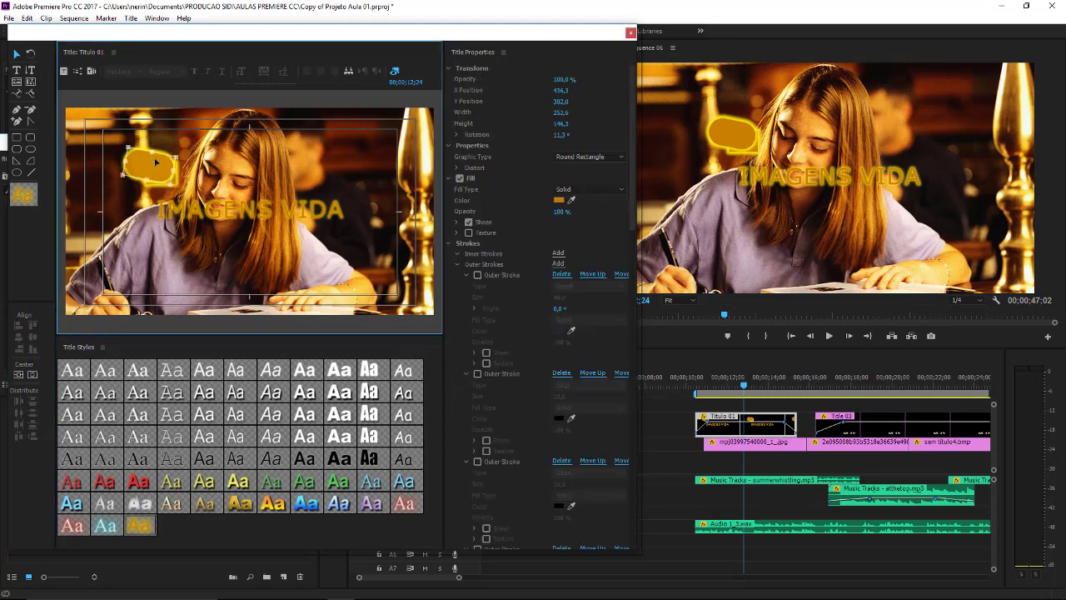
{"action": "key", "text": "Delete"}
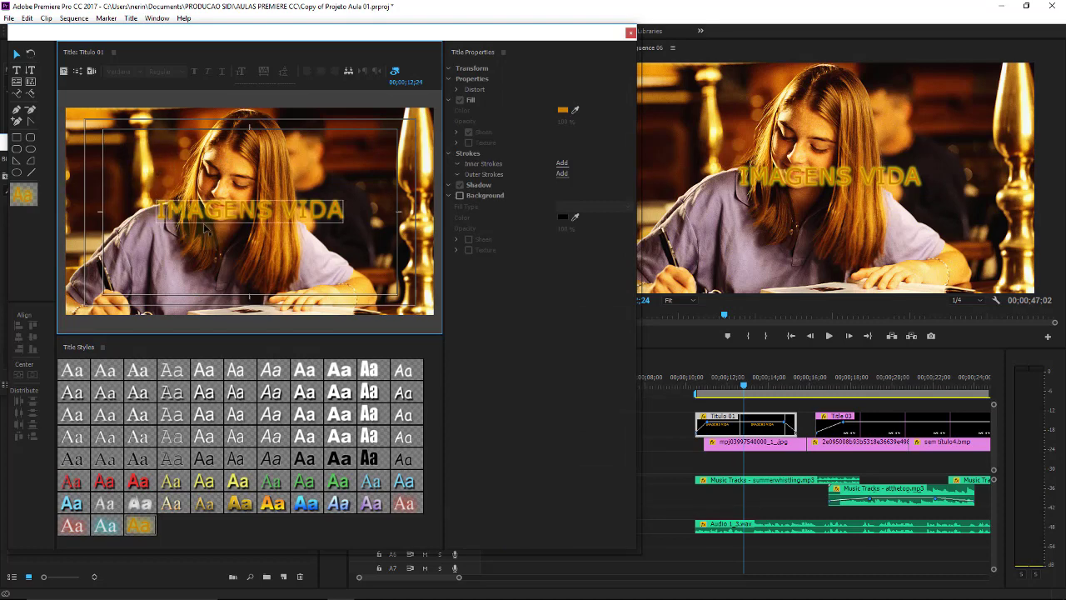
{"action": "left_click", "coordinate": [248, 200]}
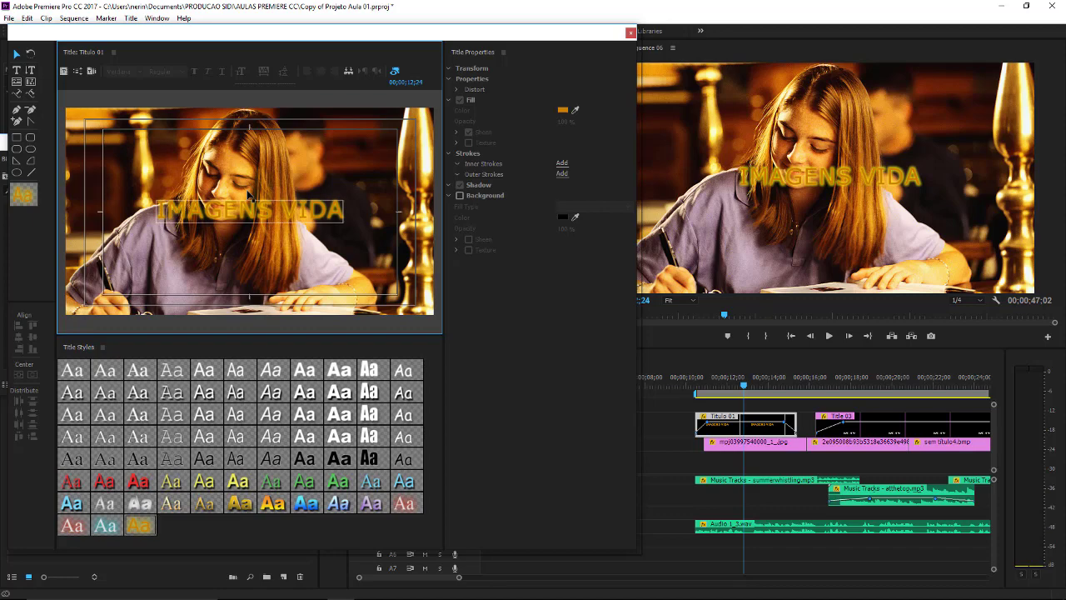